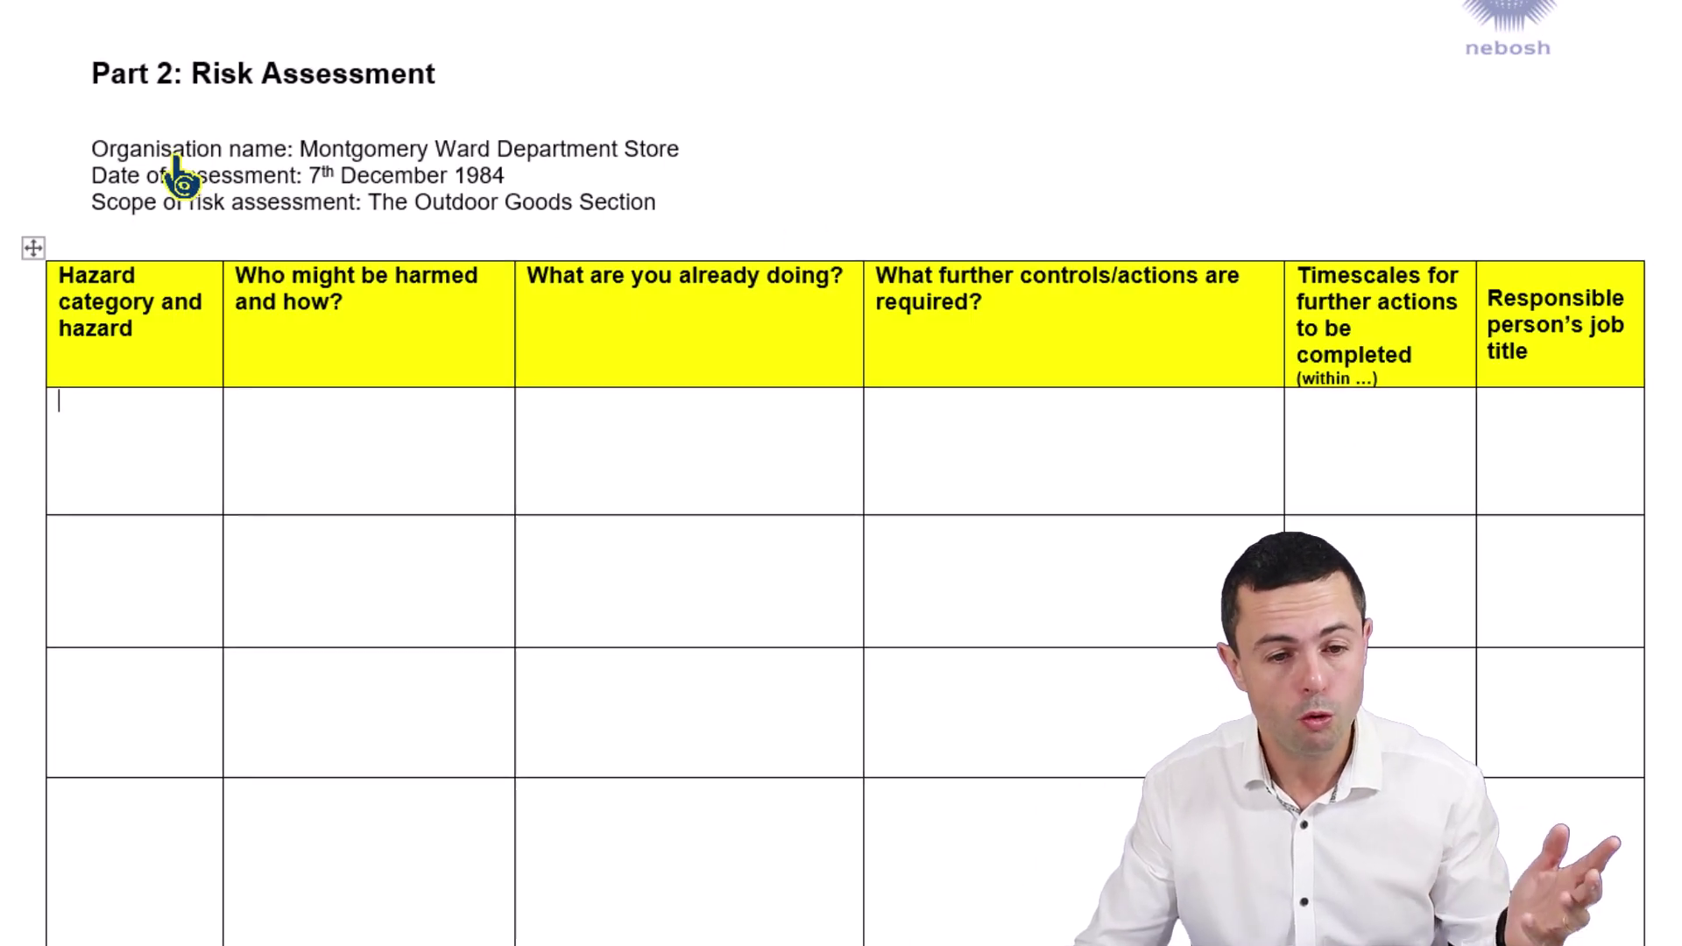
left_click_drag(187, 167, 649, 241)
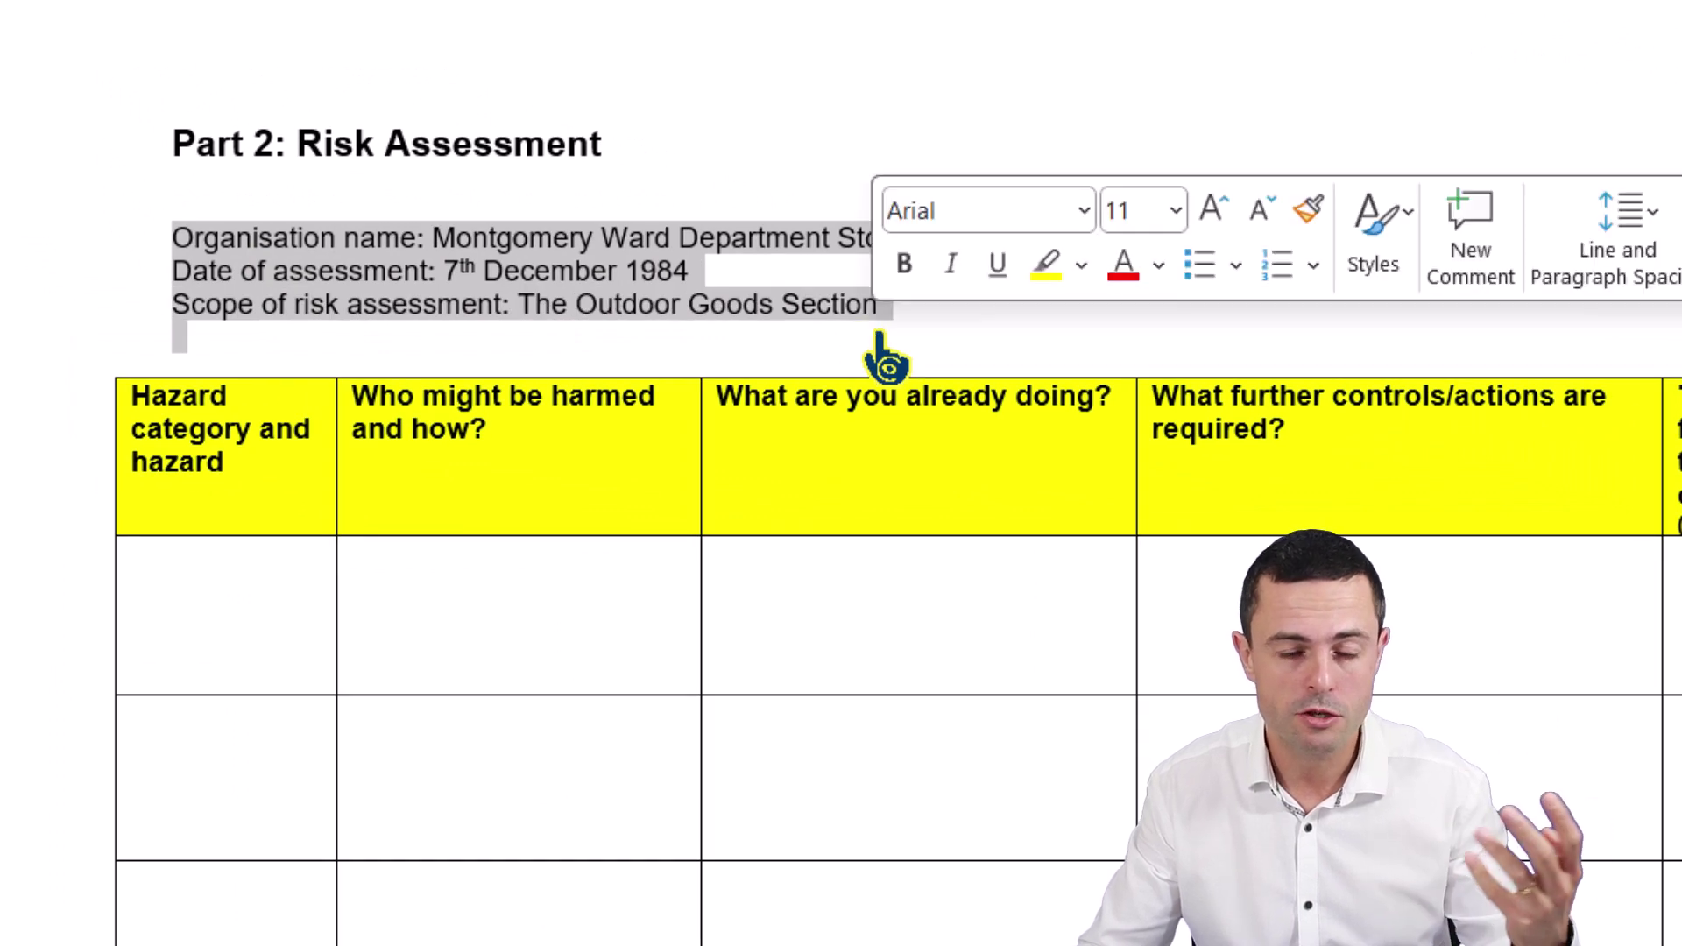
left_click(762, 334)
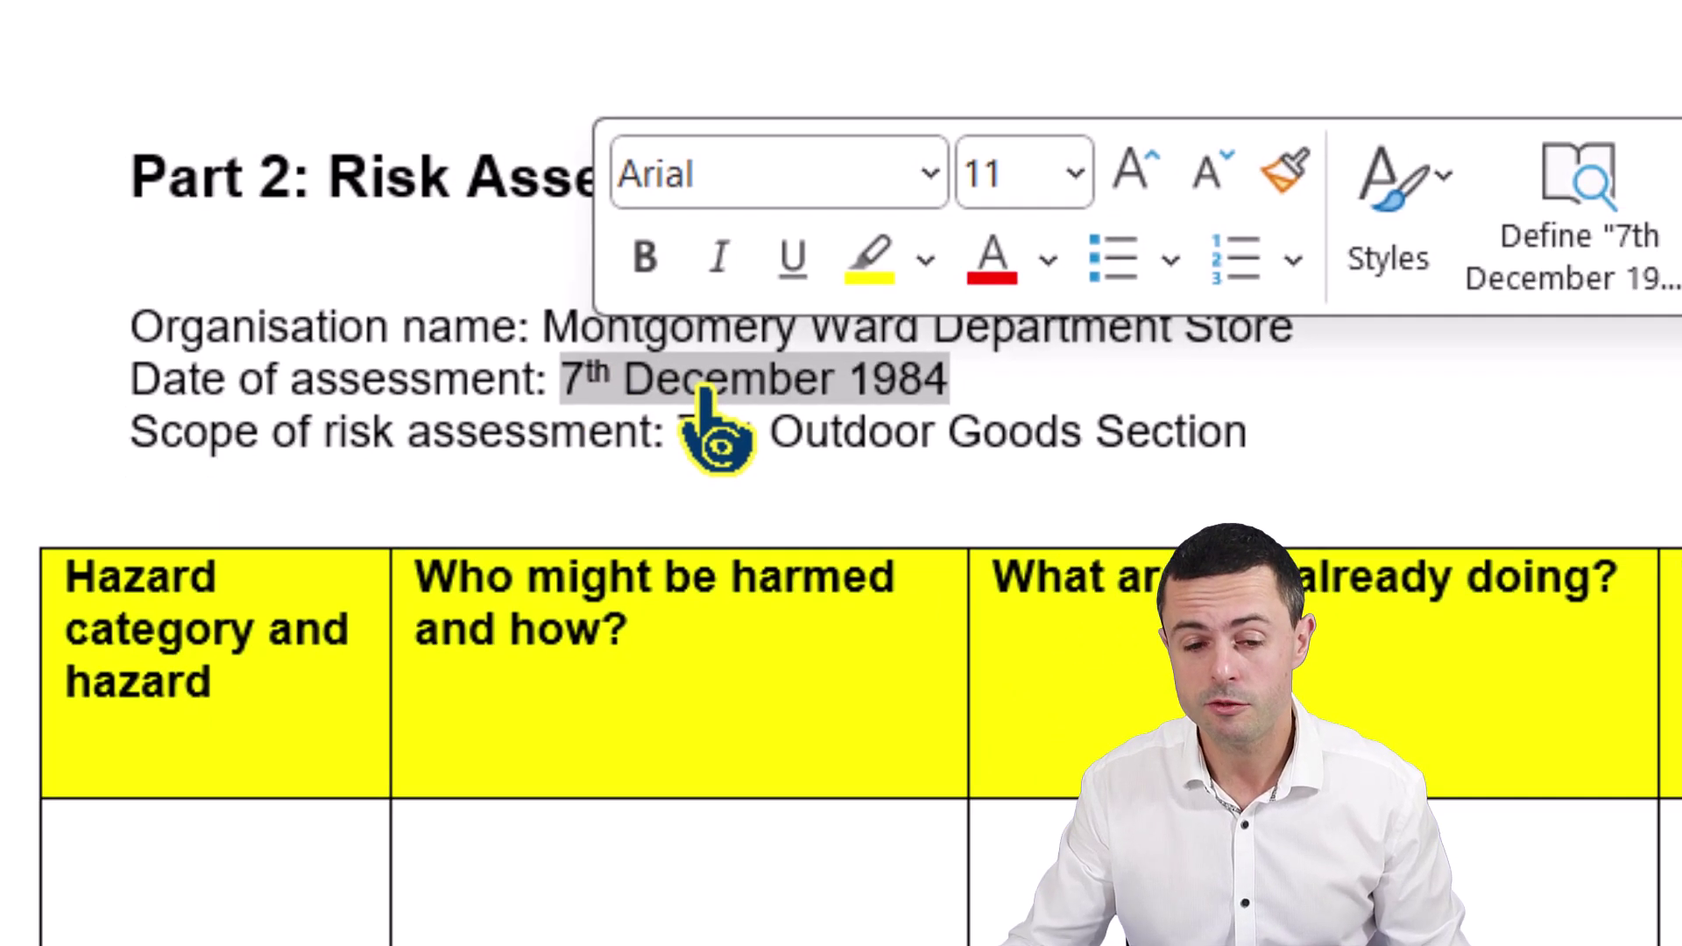
left_click(762, 422)
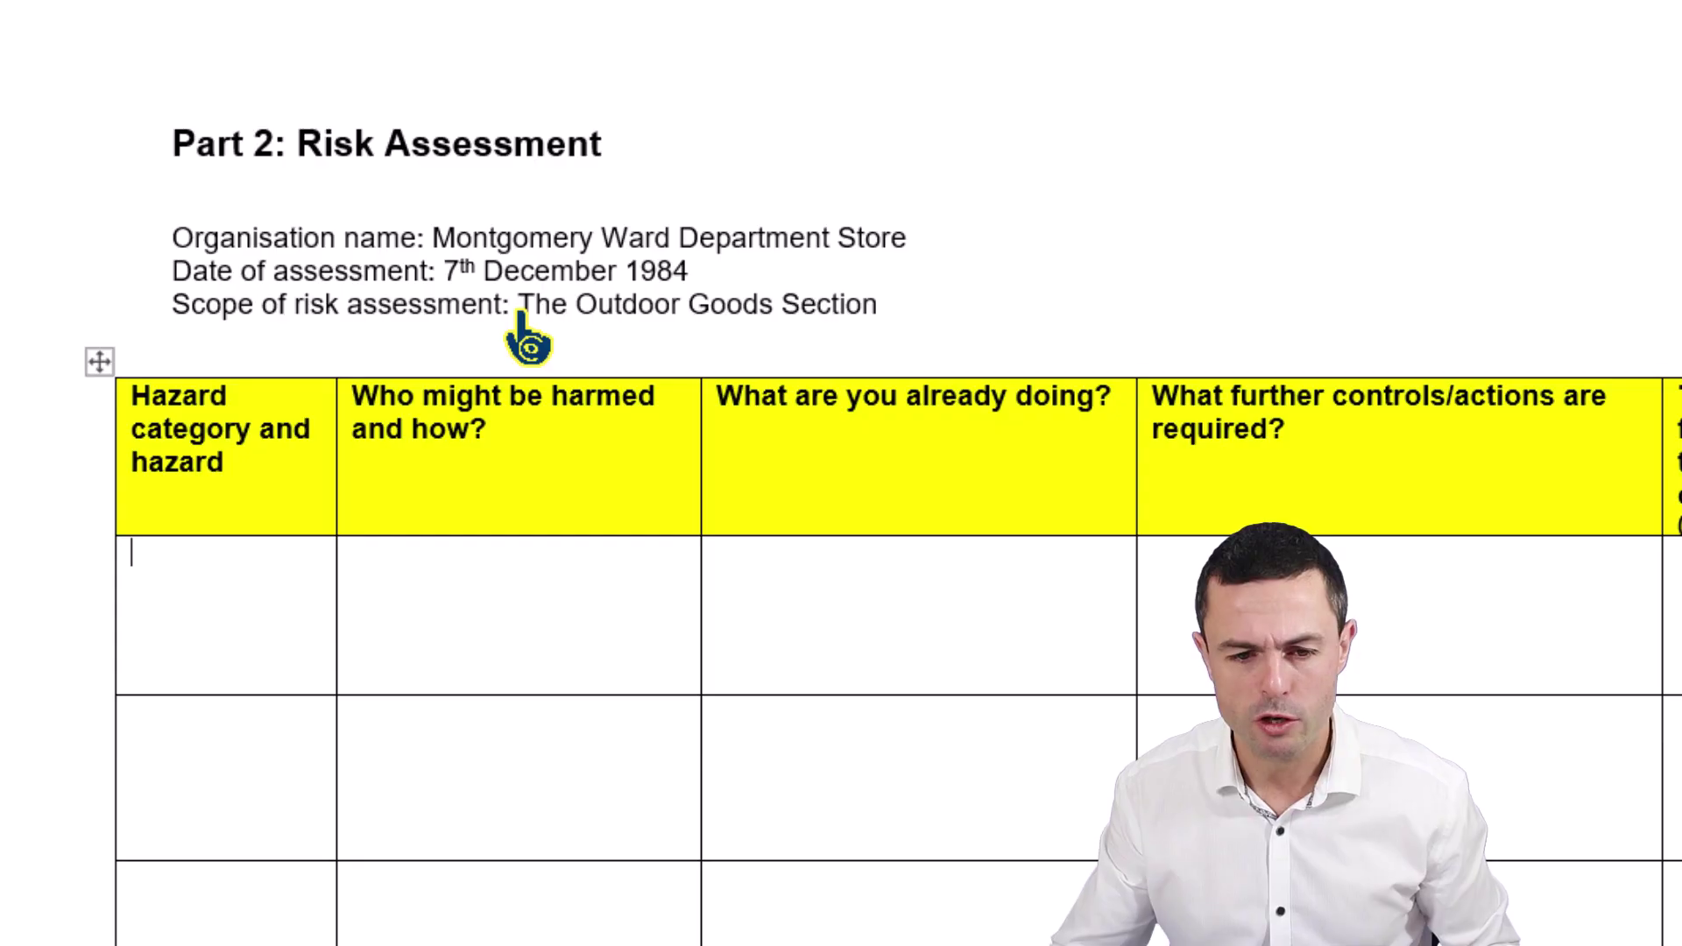
left_click_drag(517, 307, 867, 308)
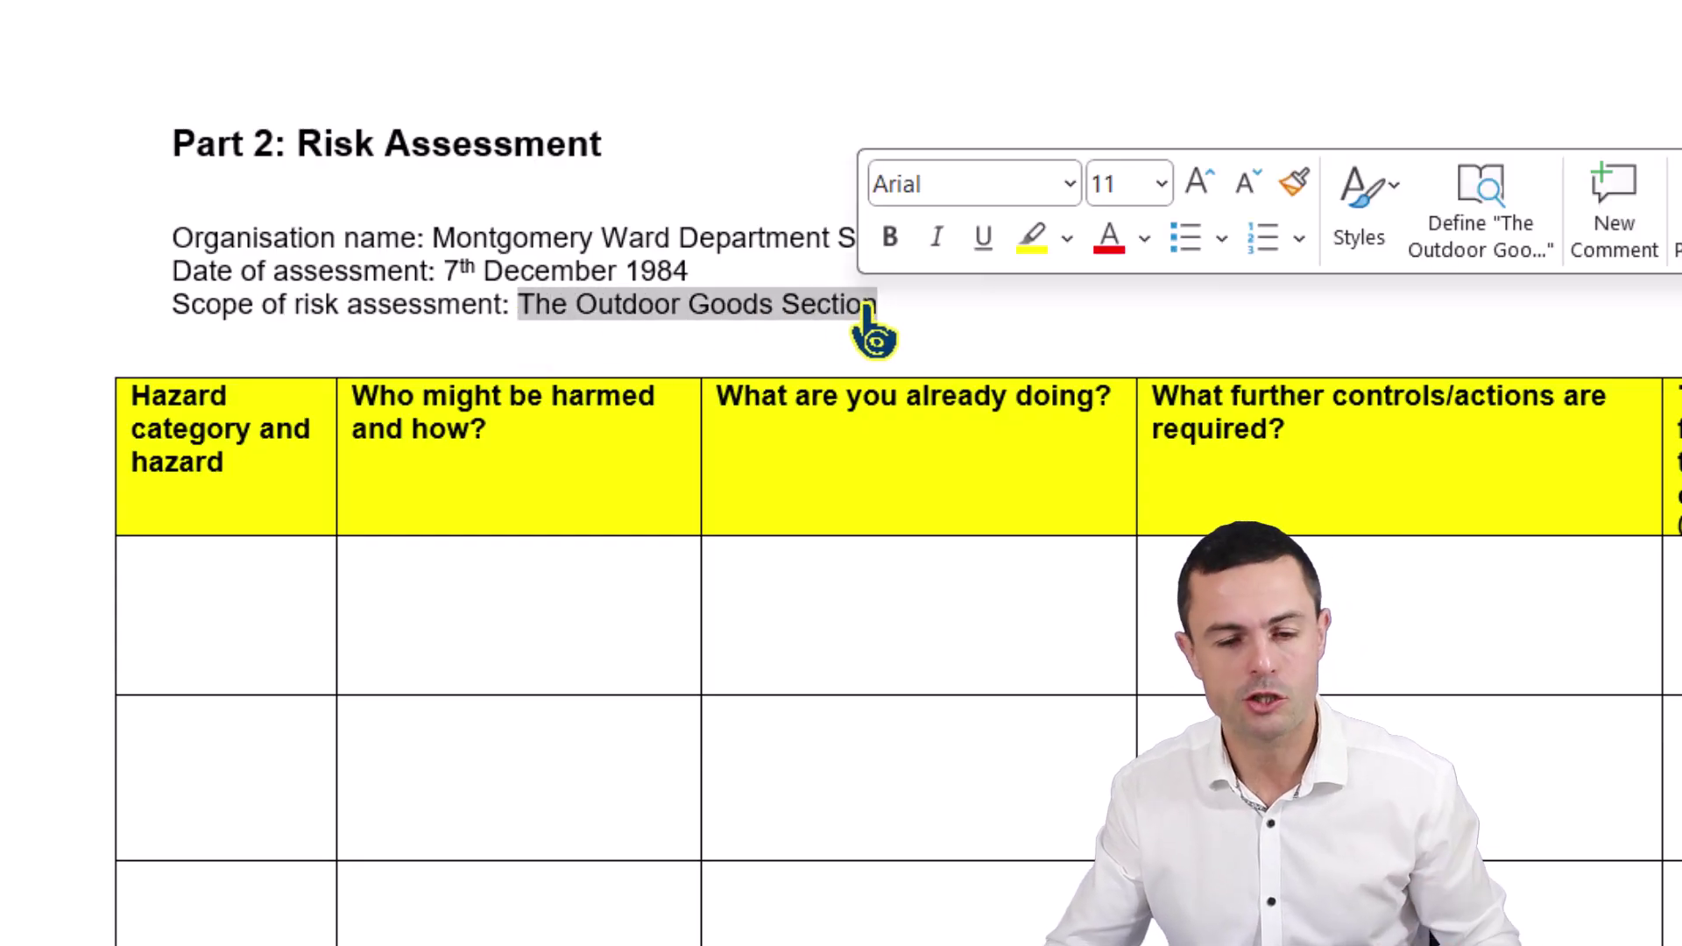
left_click(864, 307)
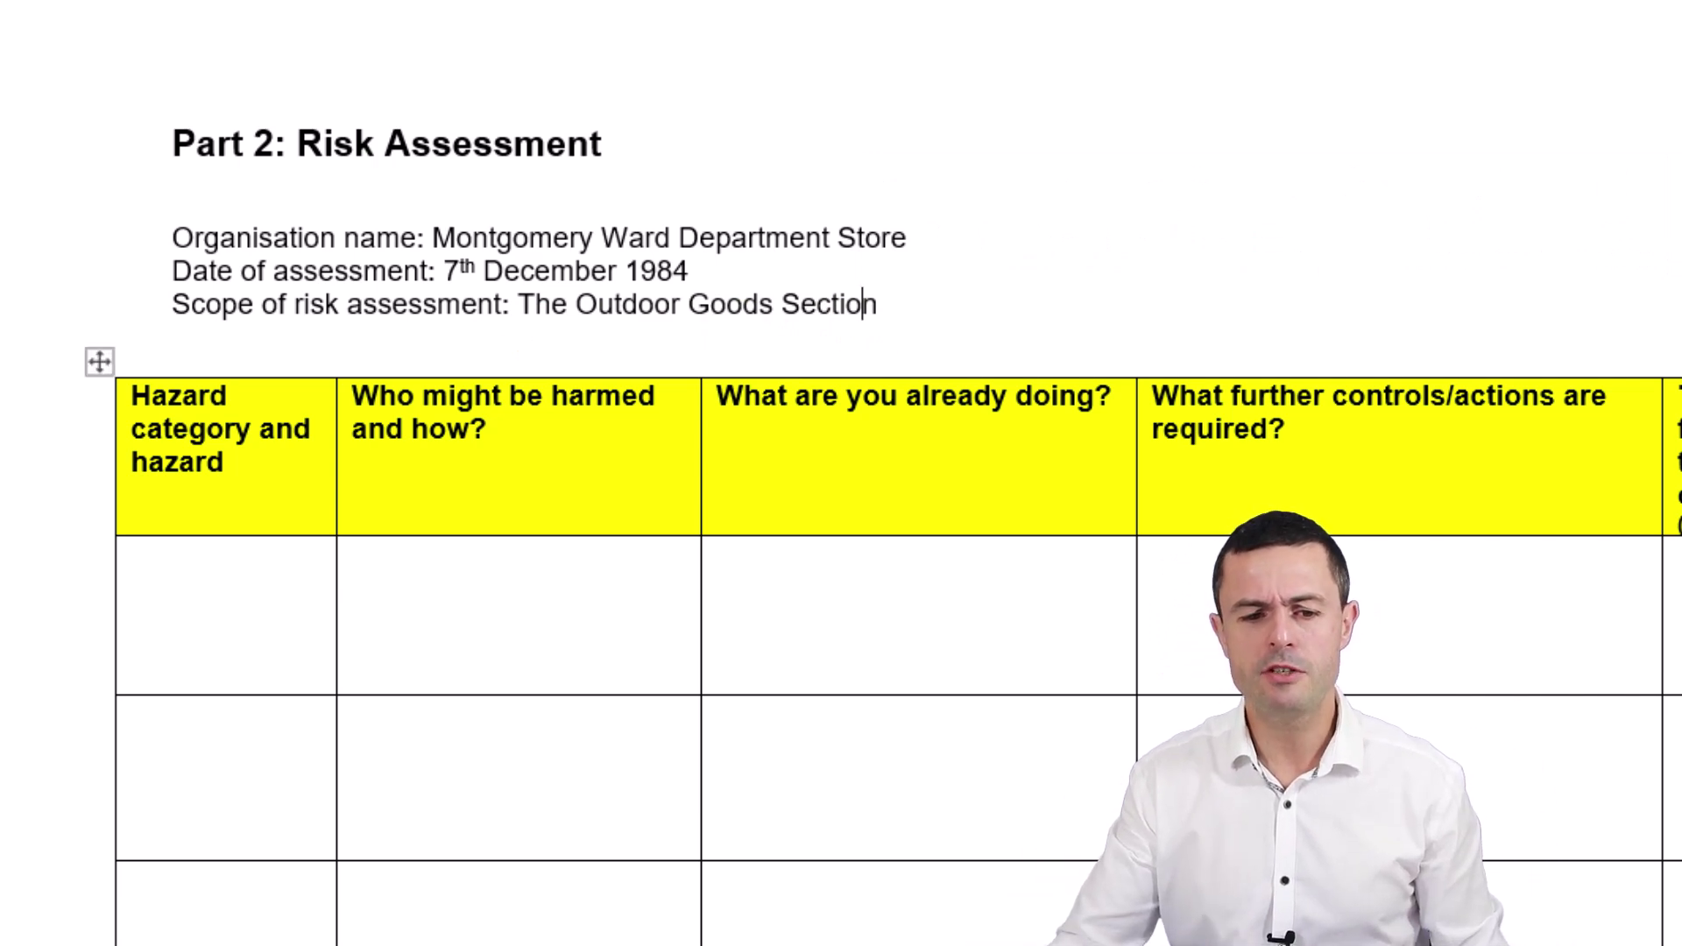
left_click(136, 552)
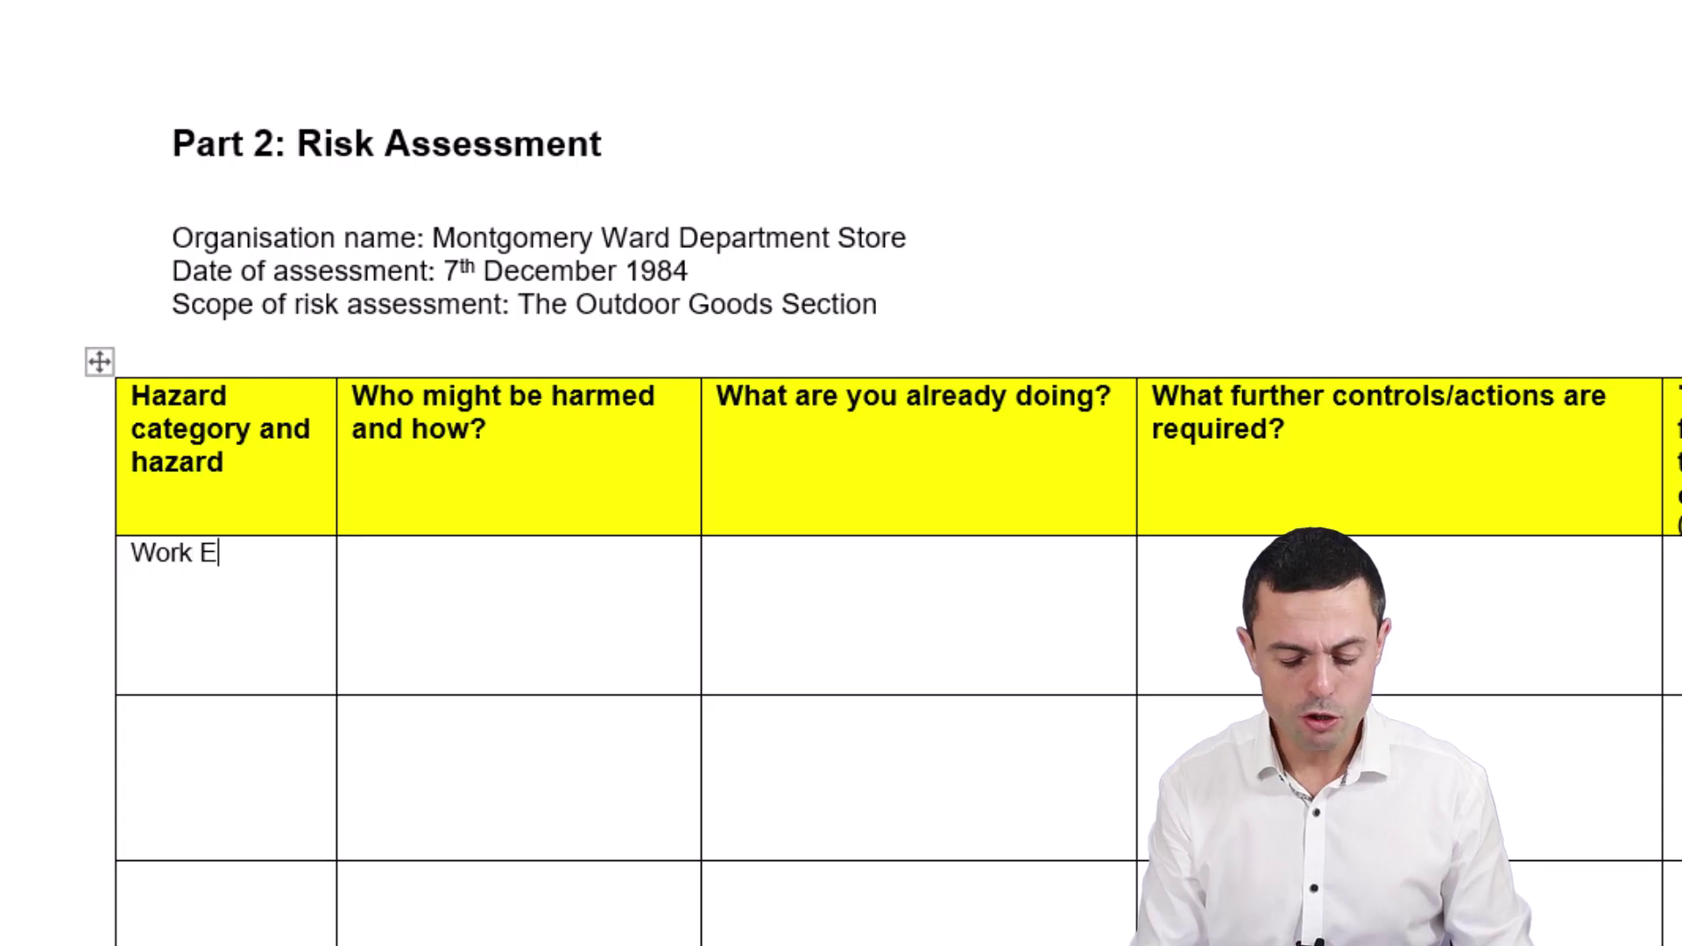
Step: Enter 'Work Equipment' in the first hazard cell with 'Use of the chainsaw' beneath it
type("quip")
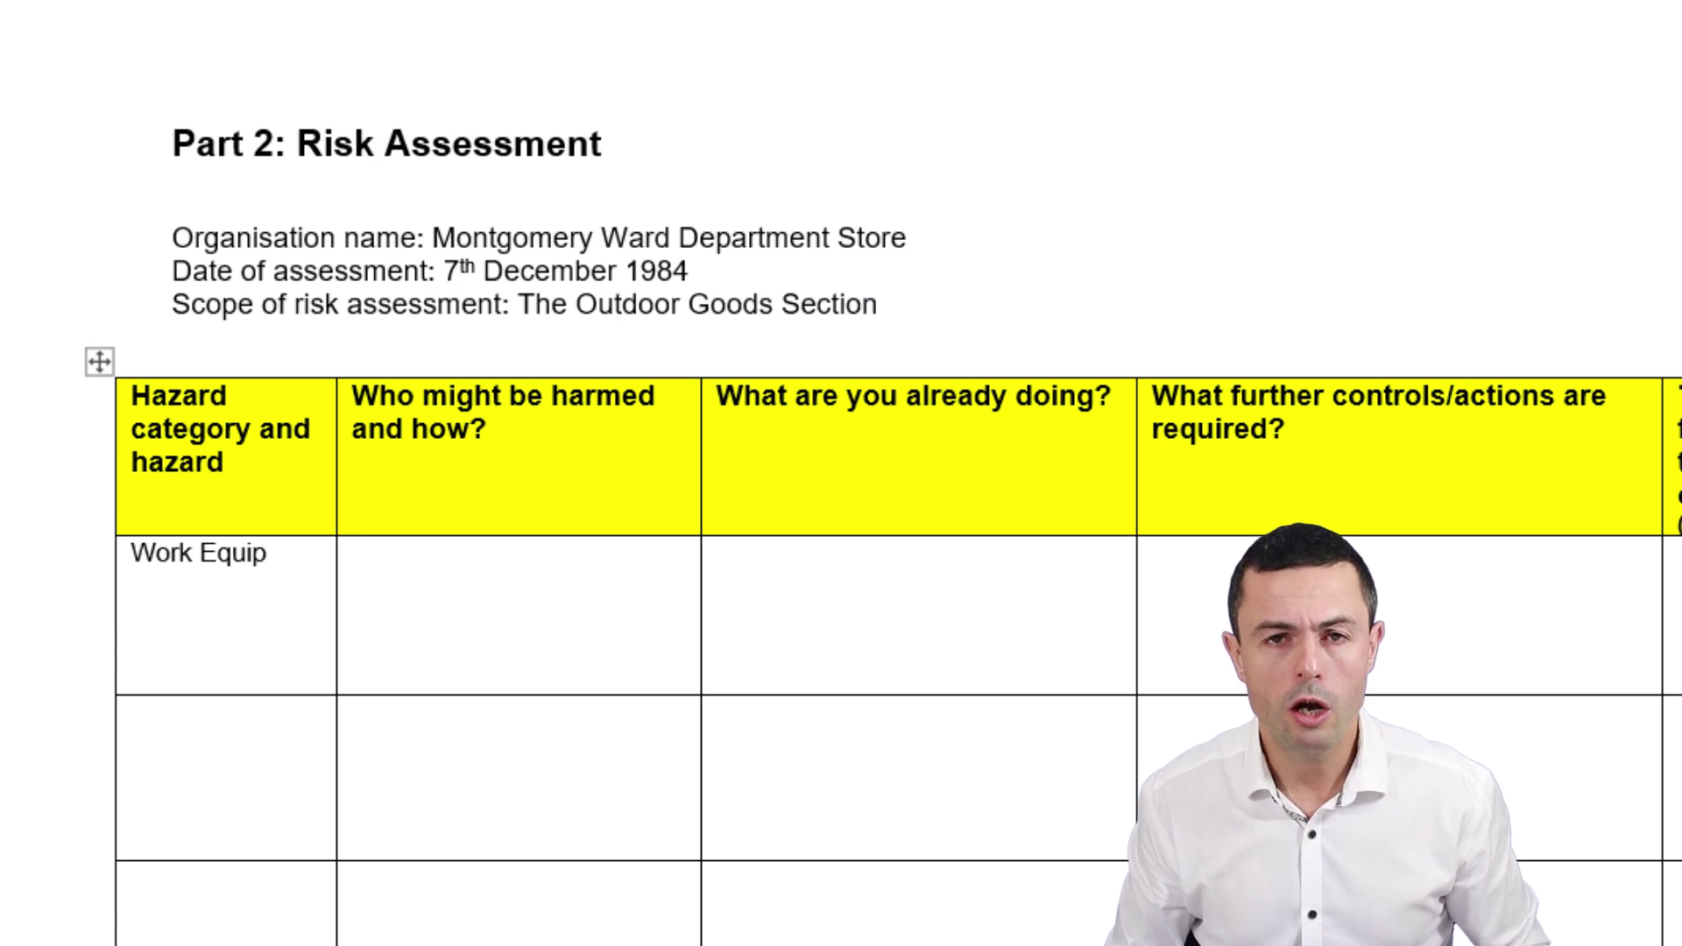
type("ment")
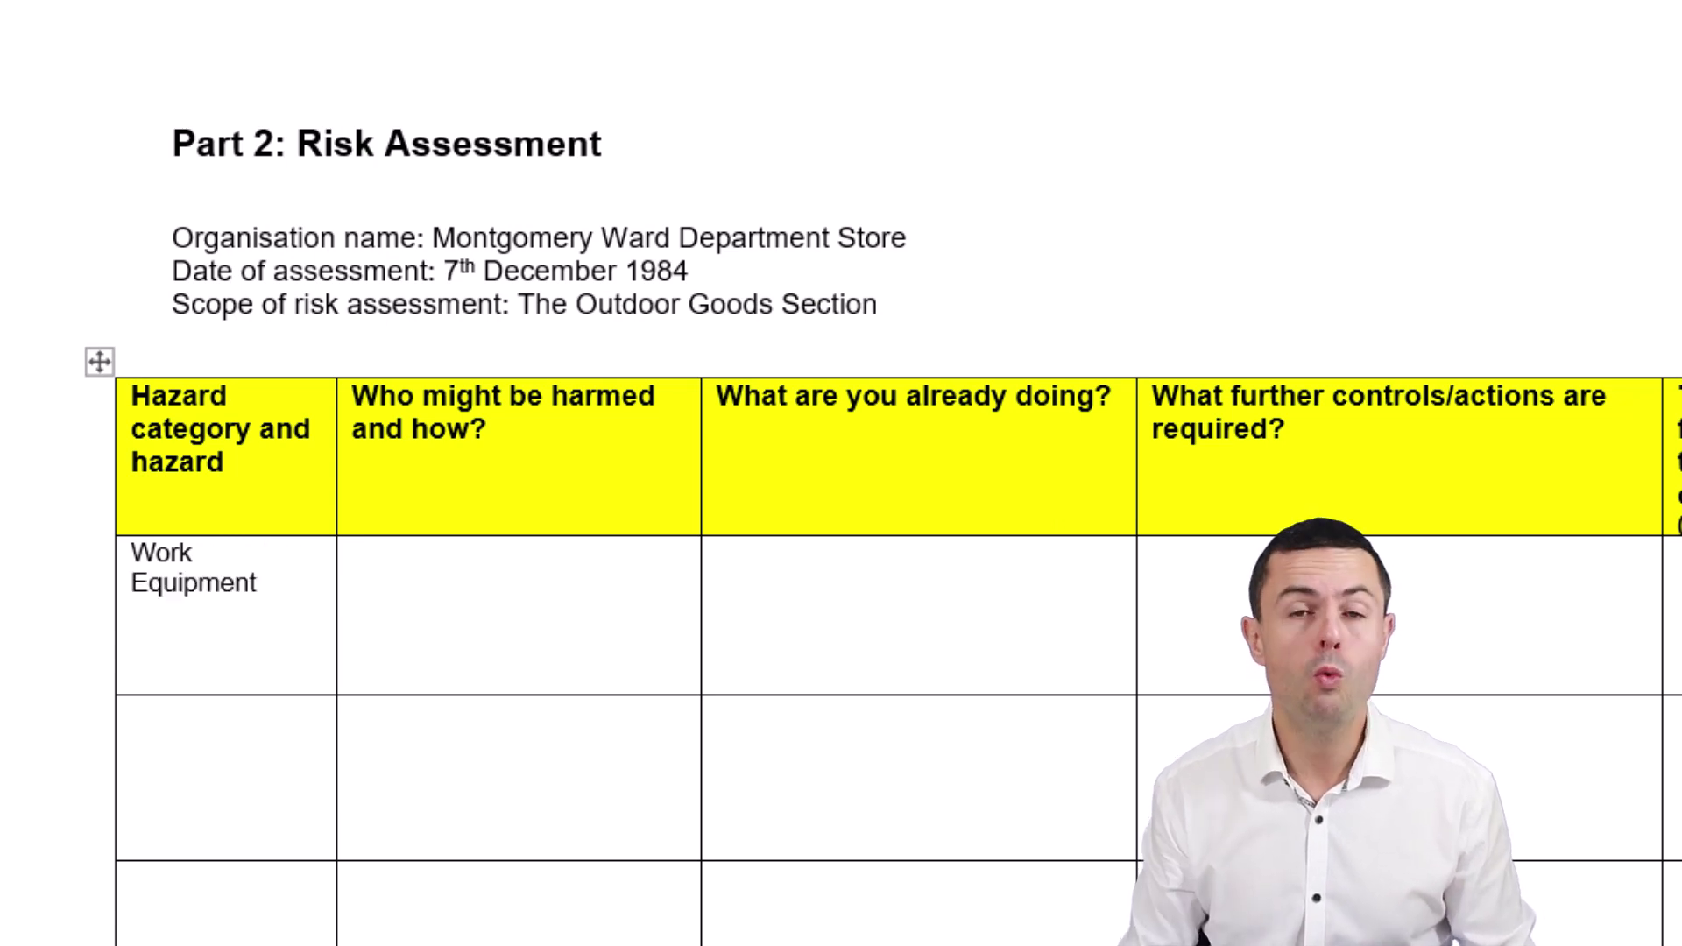
key("Return")
key("Return")
type("Use of")
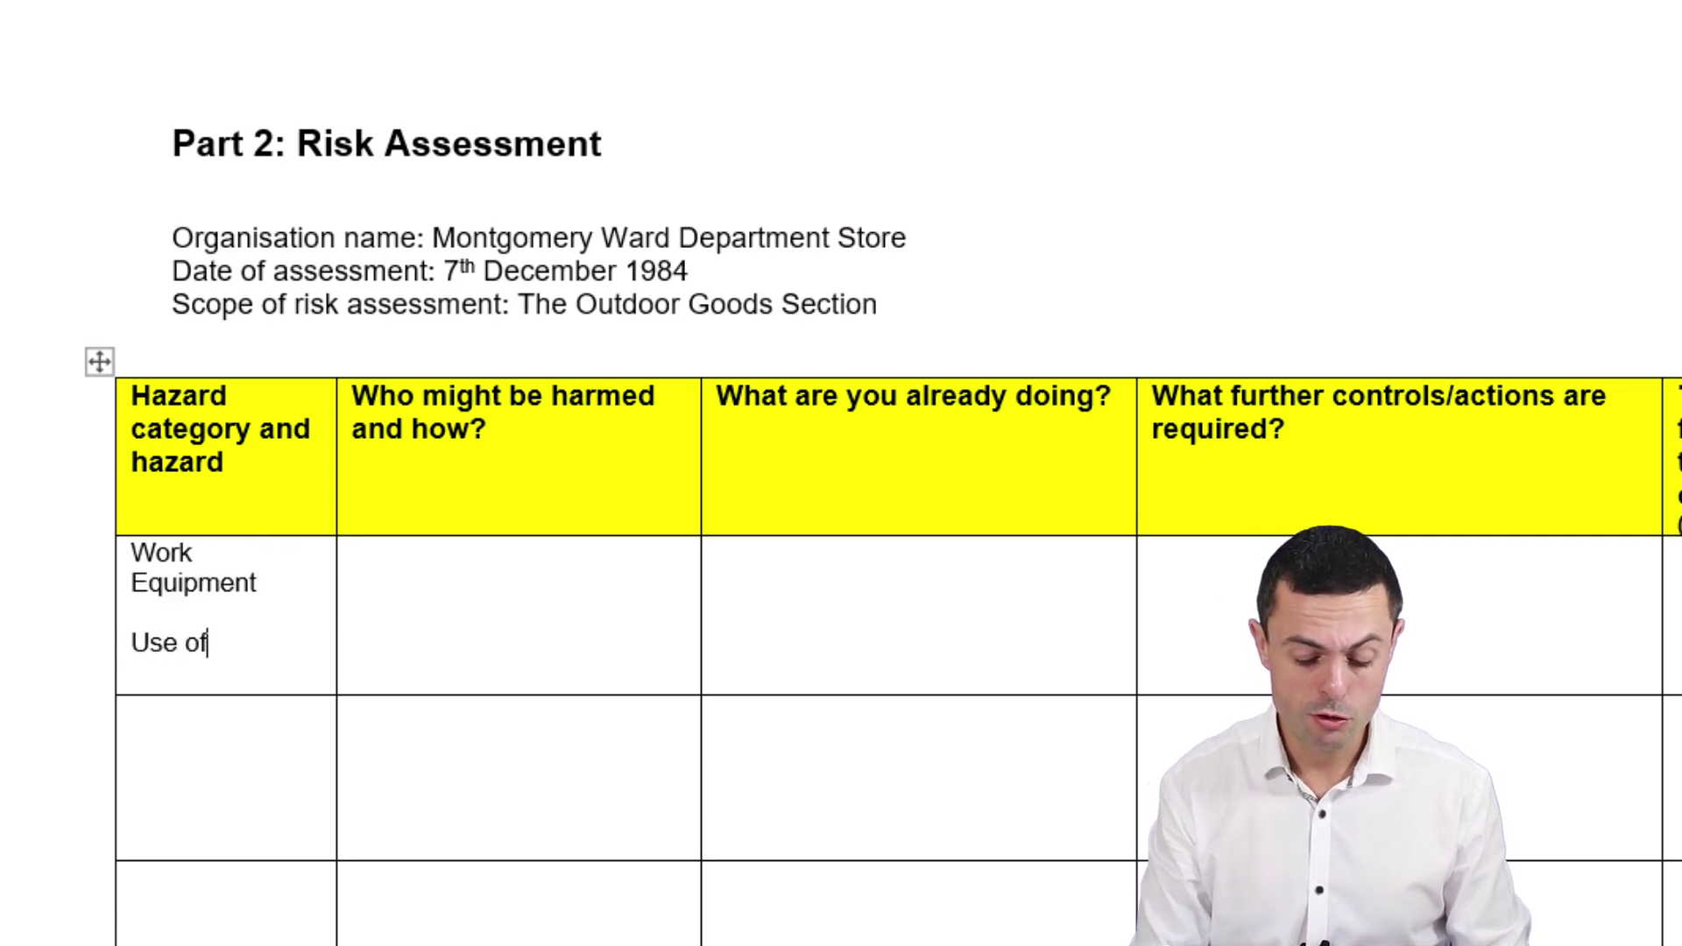
type(" the chainsaw")
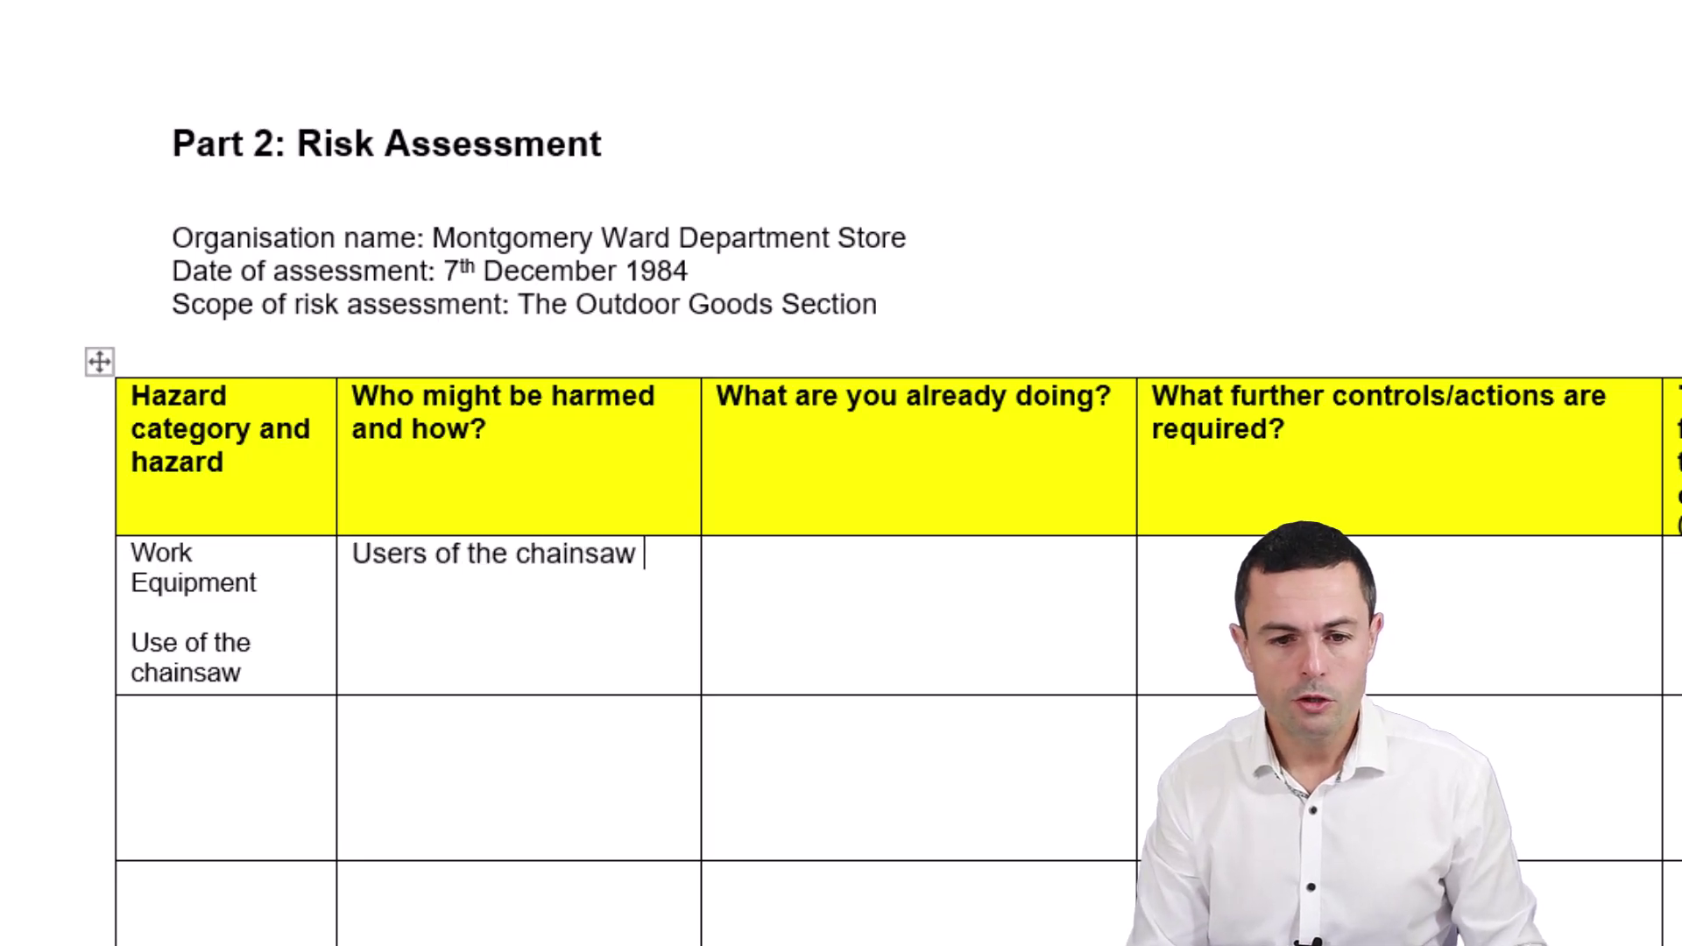
Step: List chainsaw cuts, hearing damage from noise, petrol exhaust fumes and hand-arm vibration as harms
type("could suffer cuts")
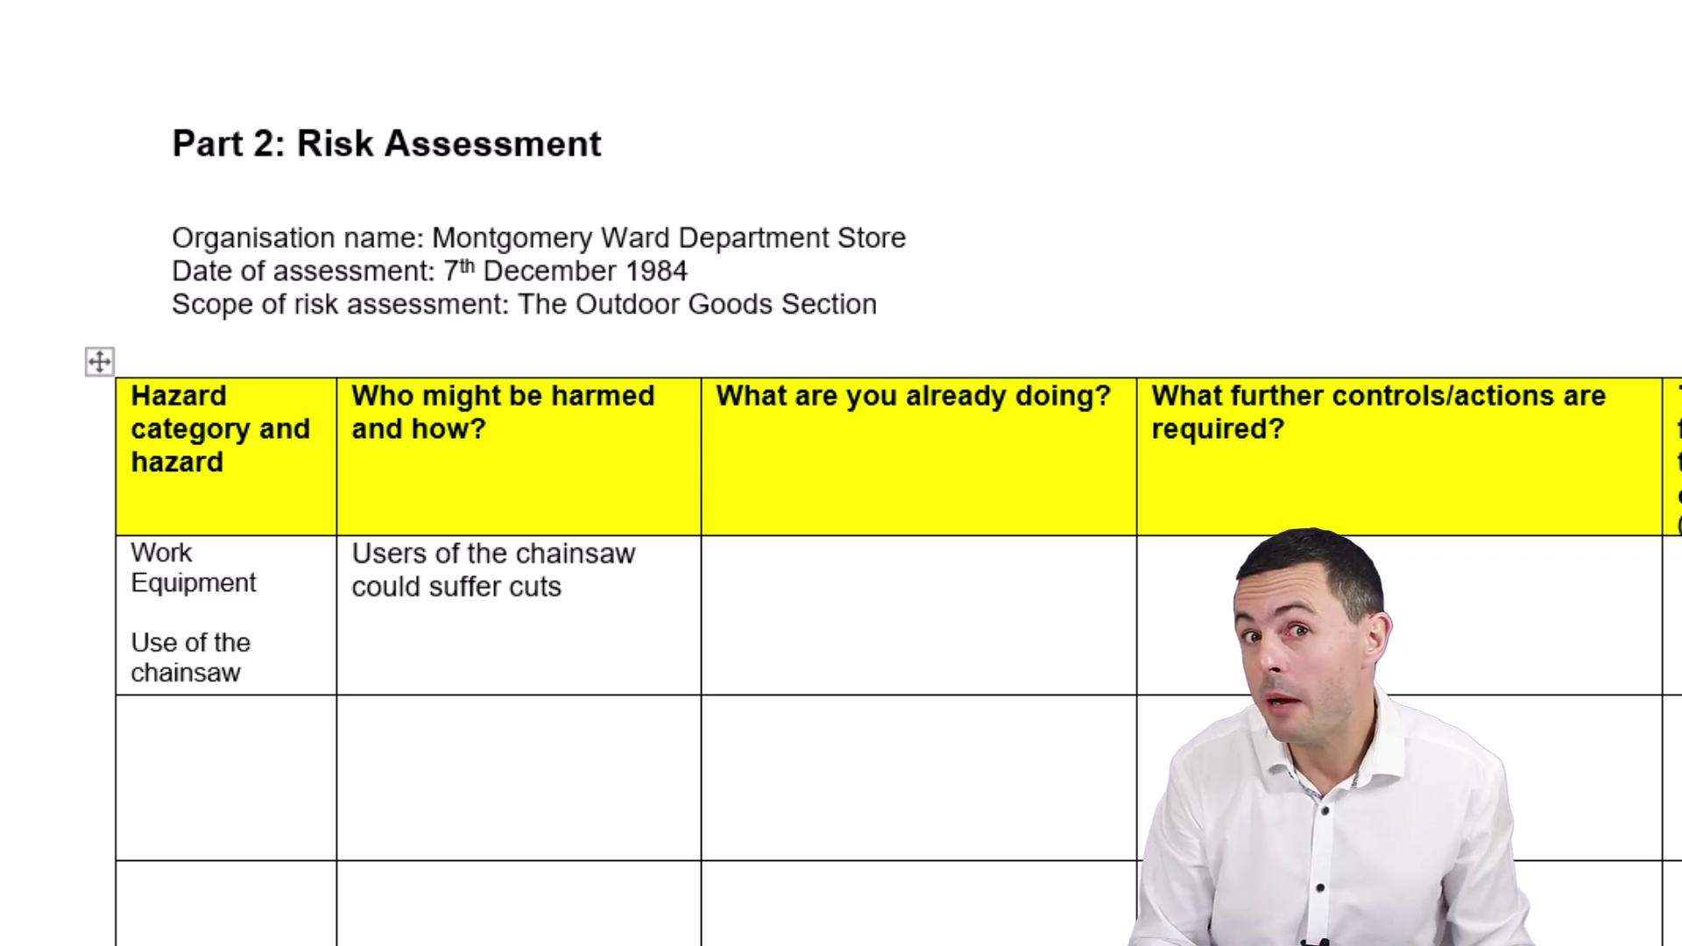
type("Anyone")
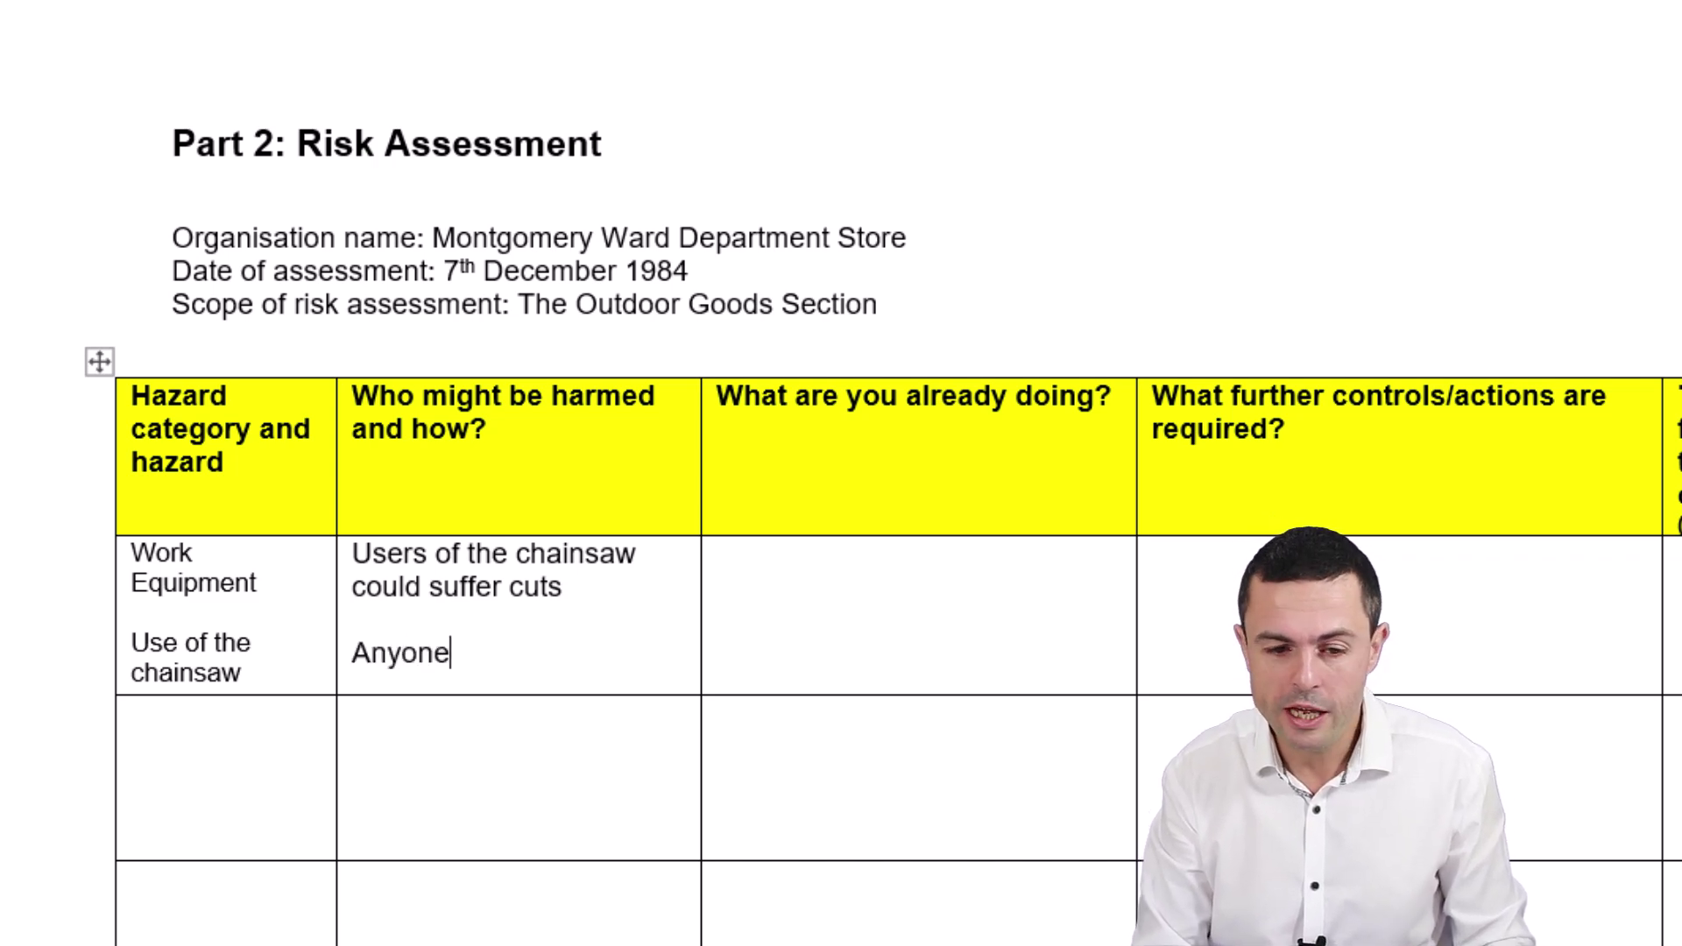
type(" in the area could suffer hea")
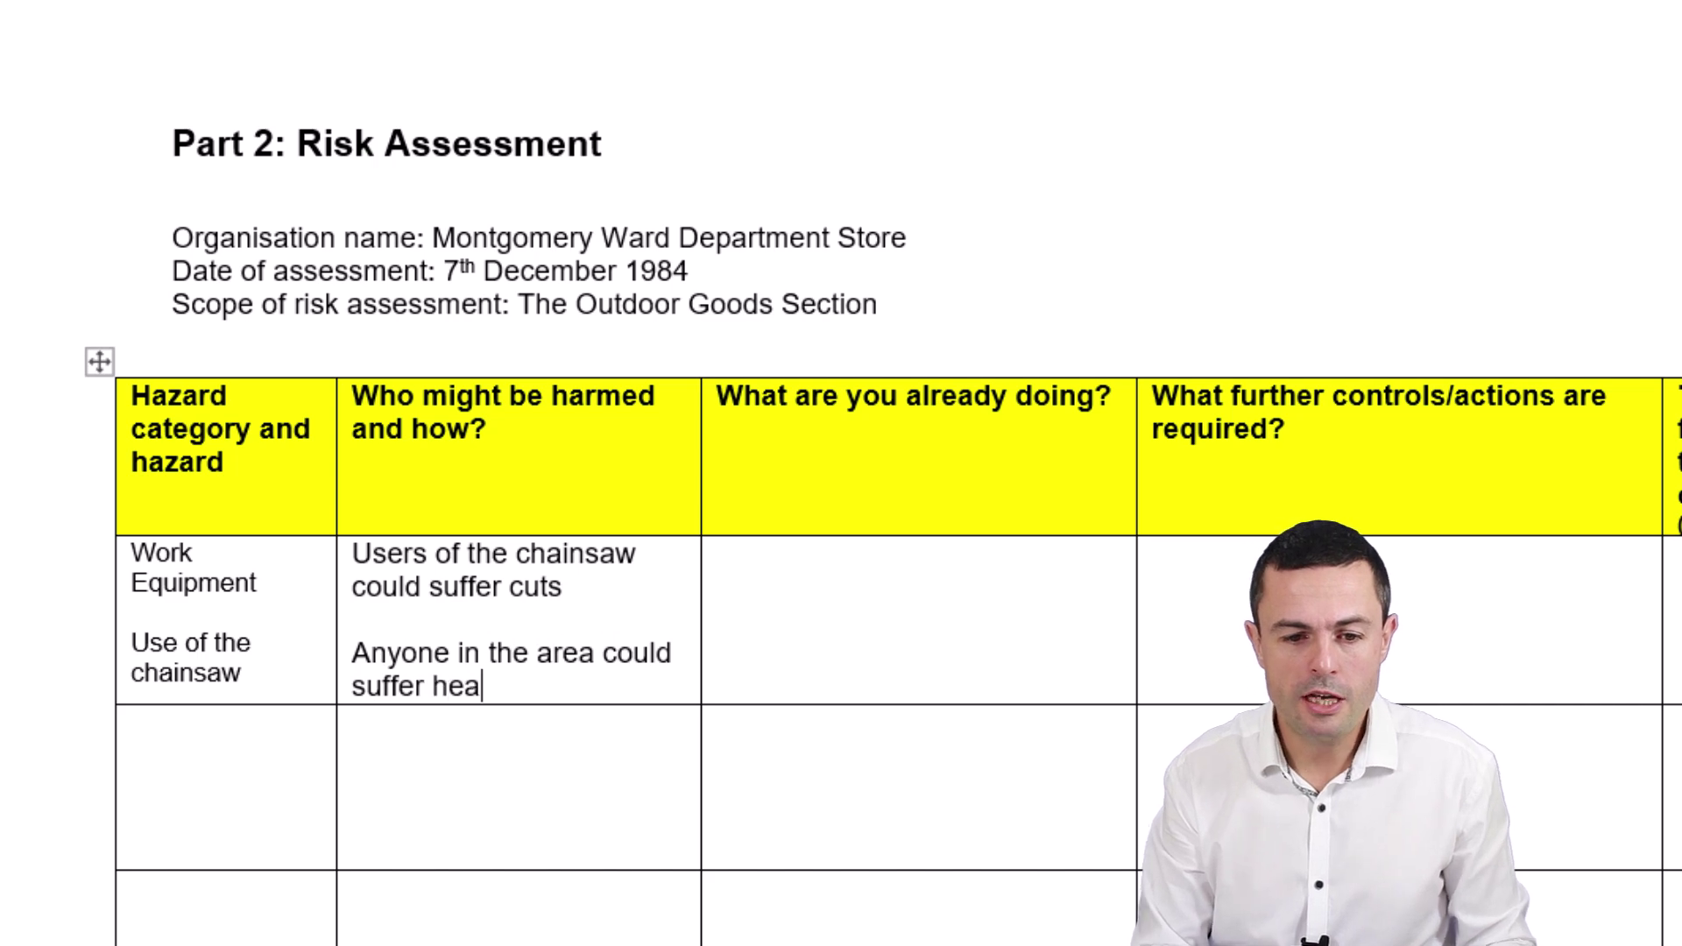
type("ring from the noise")
key("Return")
key("Return")
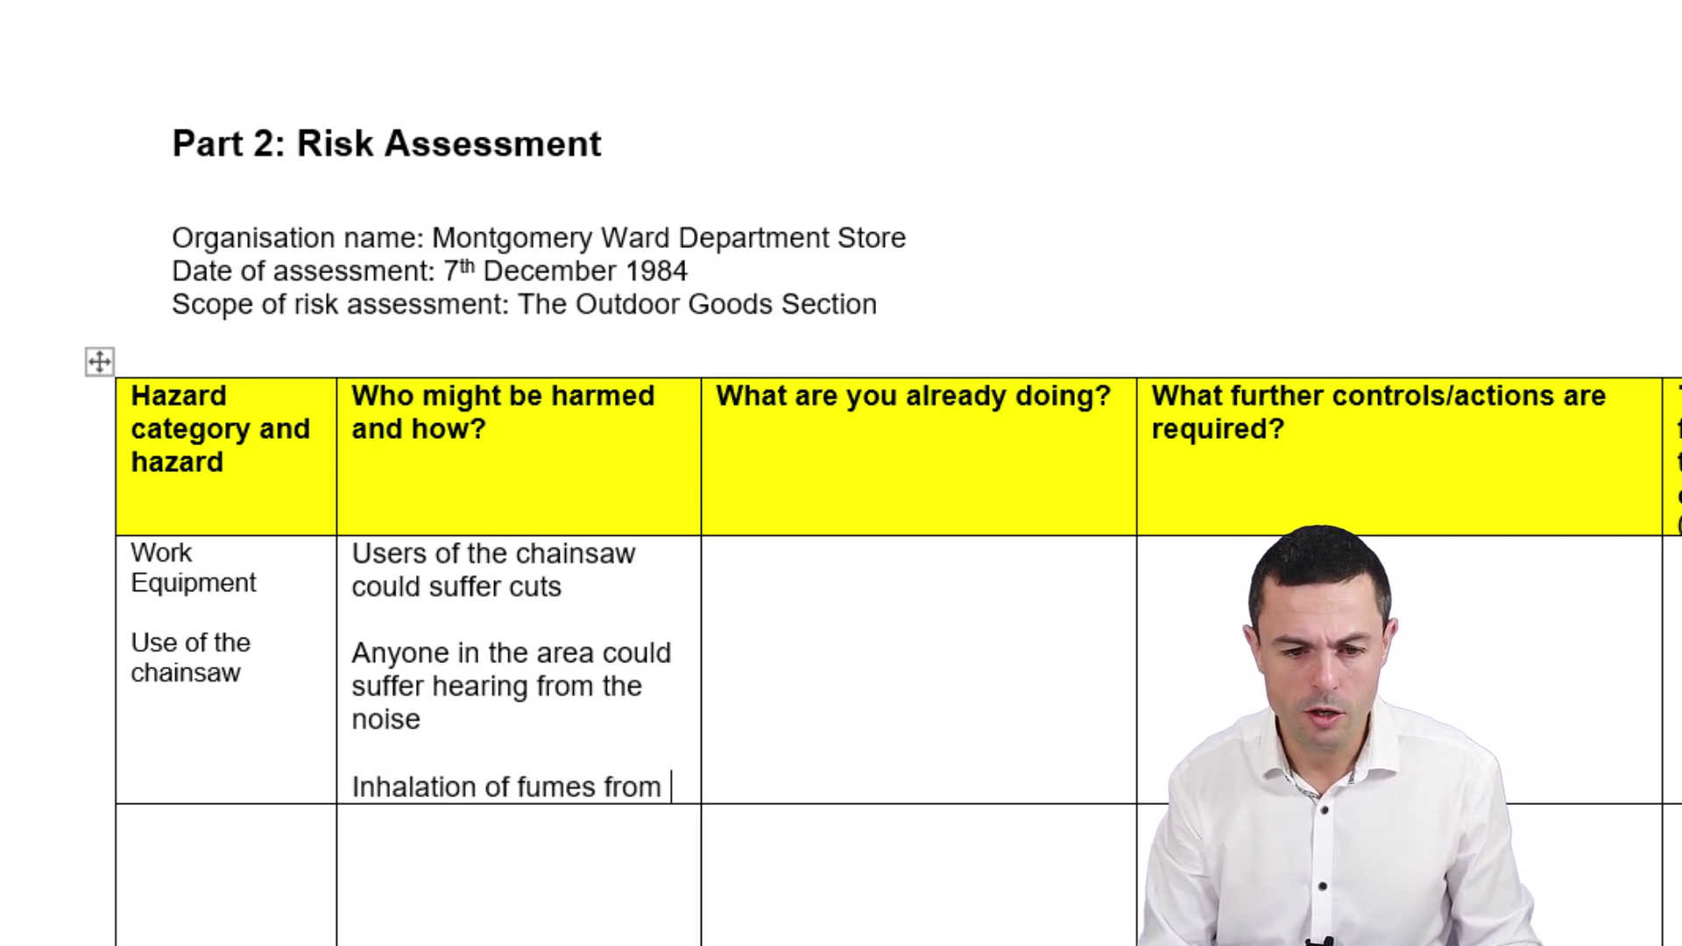
type("etrol and exhaust")
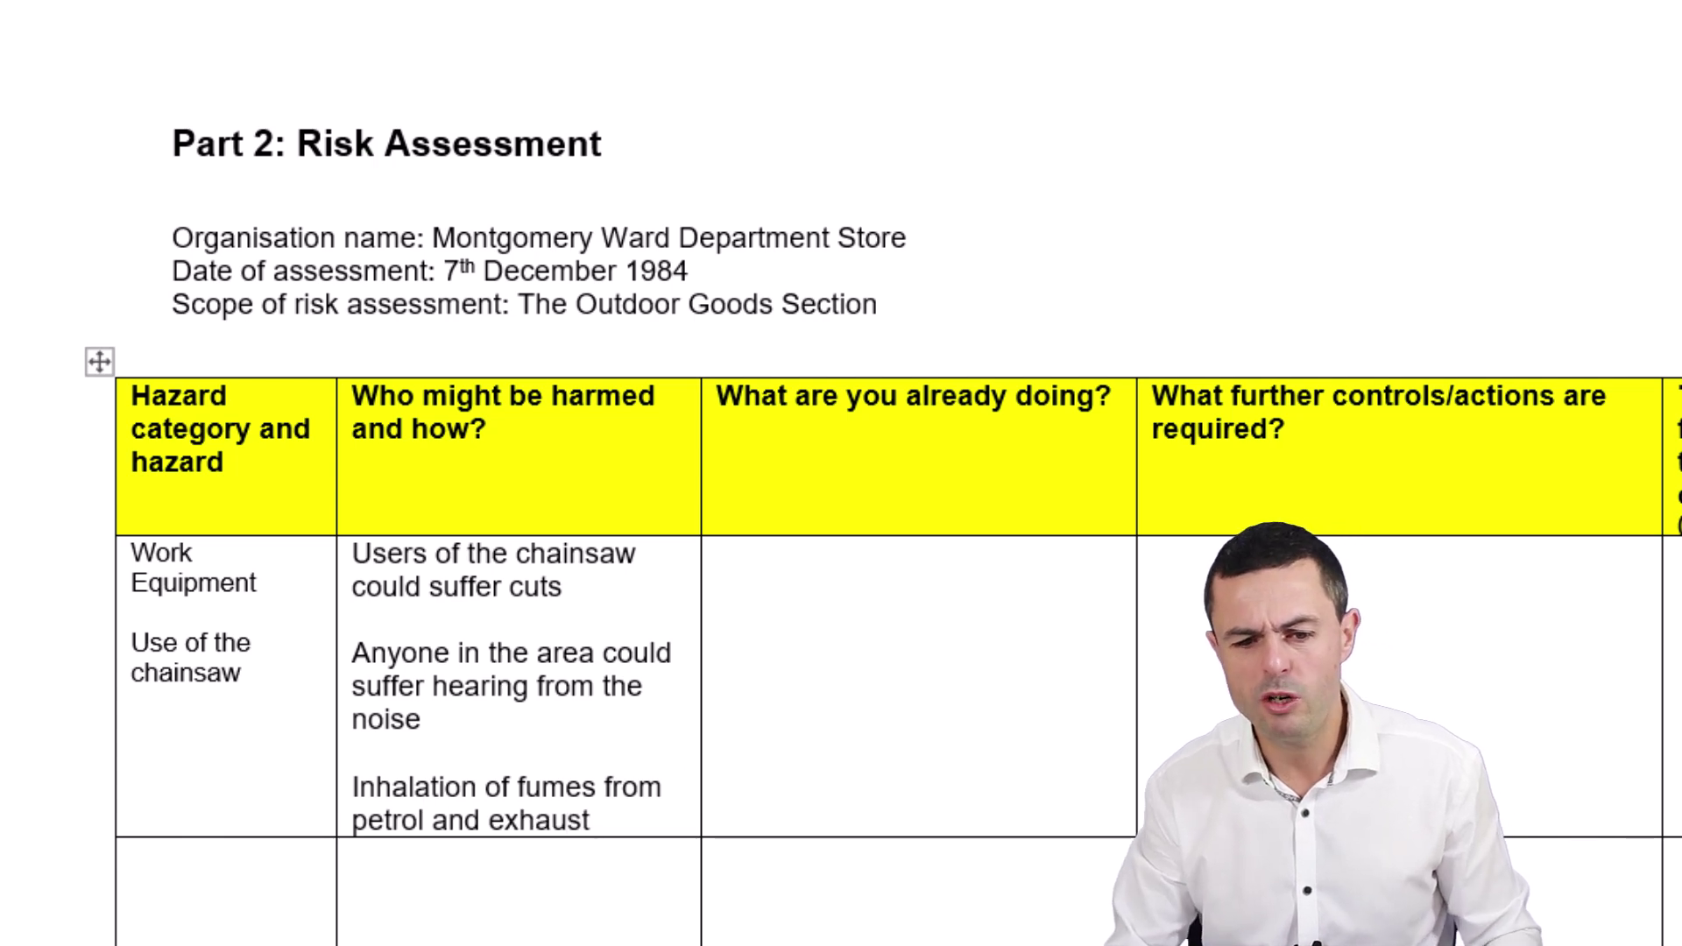
key("Return")
key("Return")
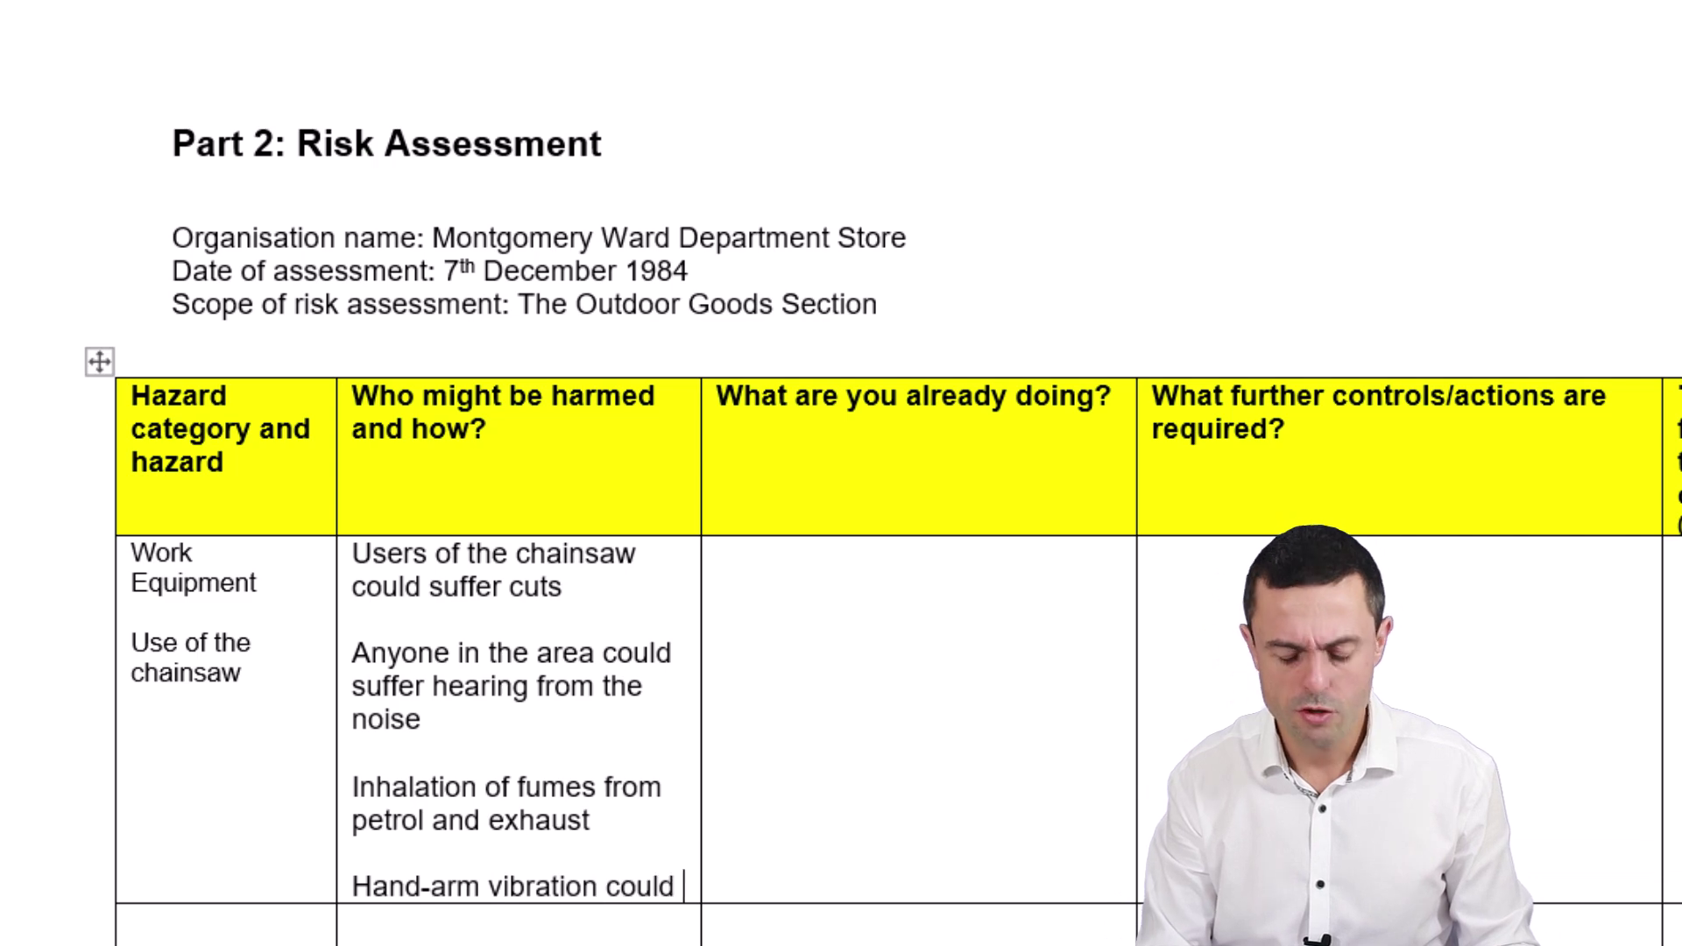
type("lead vibration white finger")
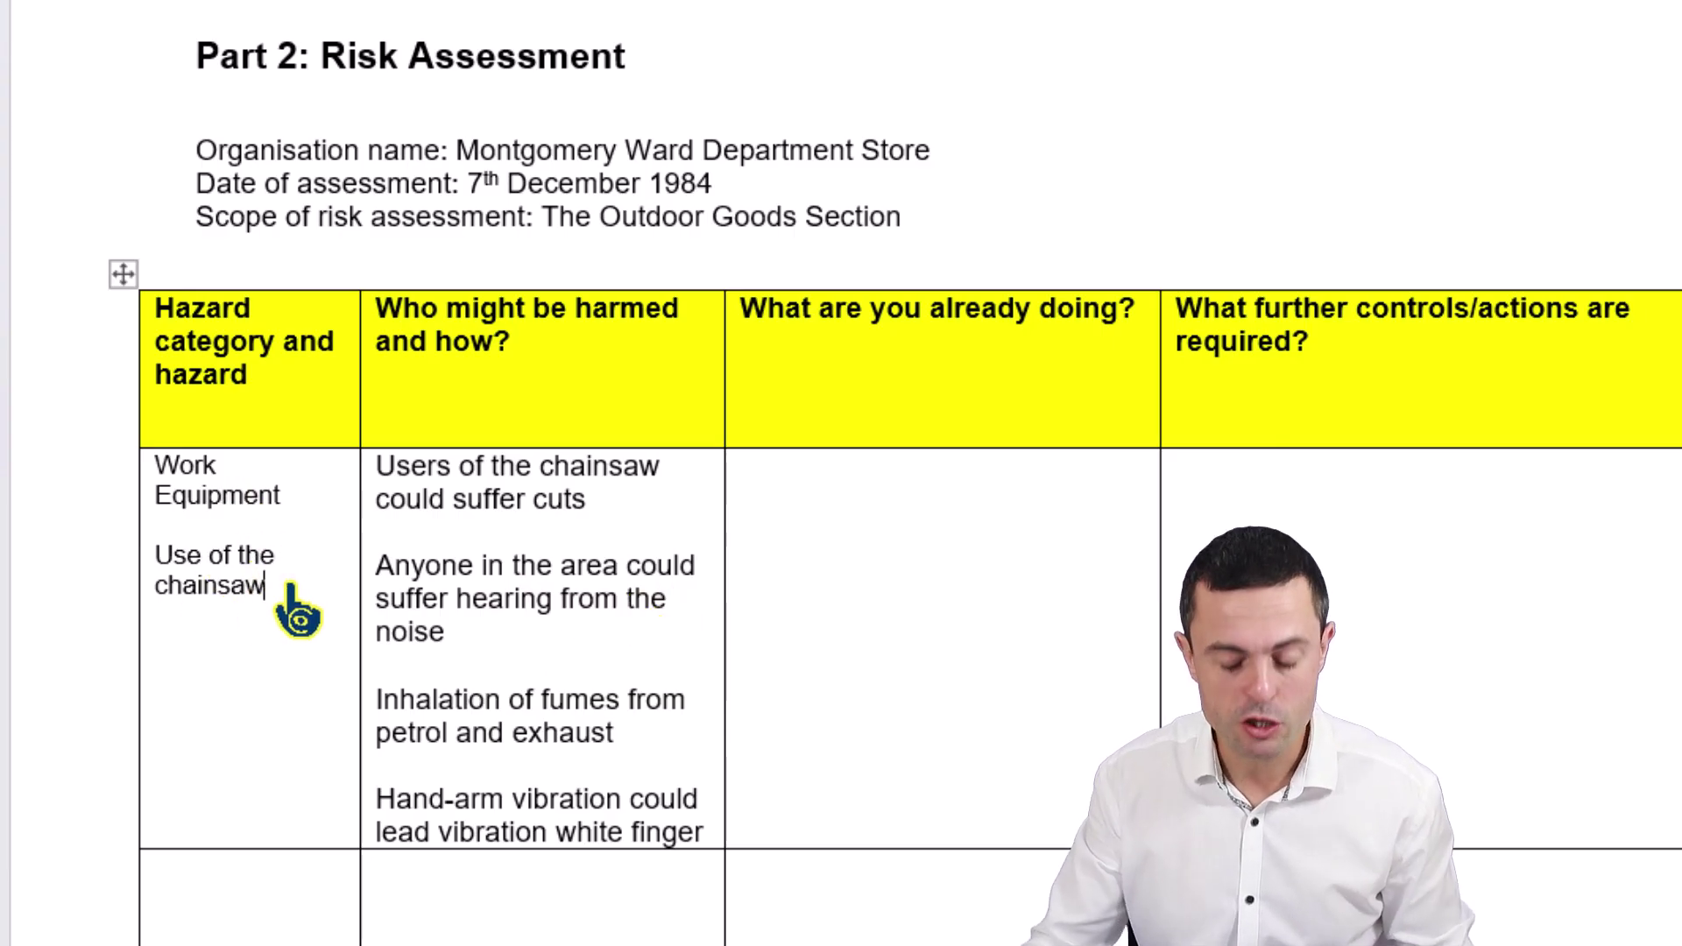
Step: Finish the rotating sharp blade text and add a Noise row noting chainsaw noise exceeds 92dB
type("ich")
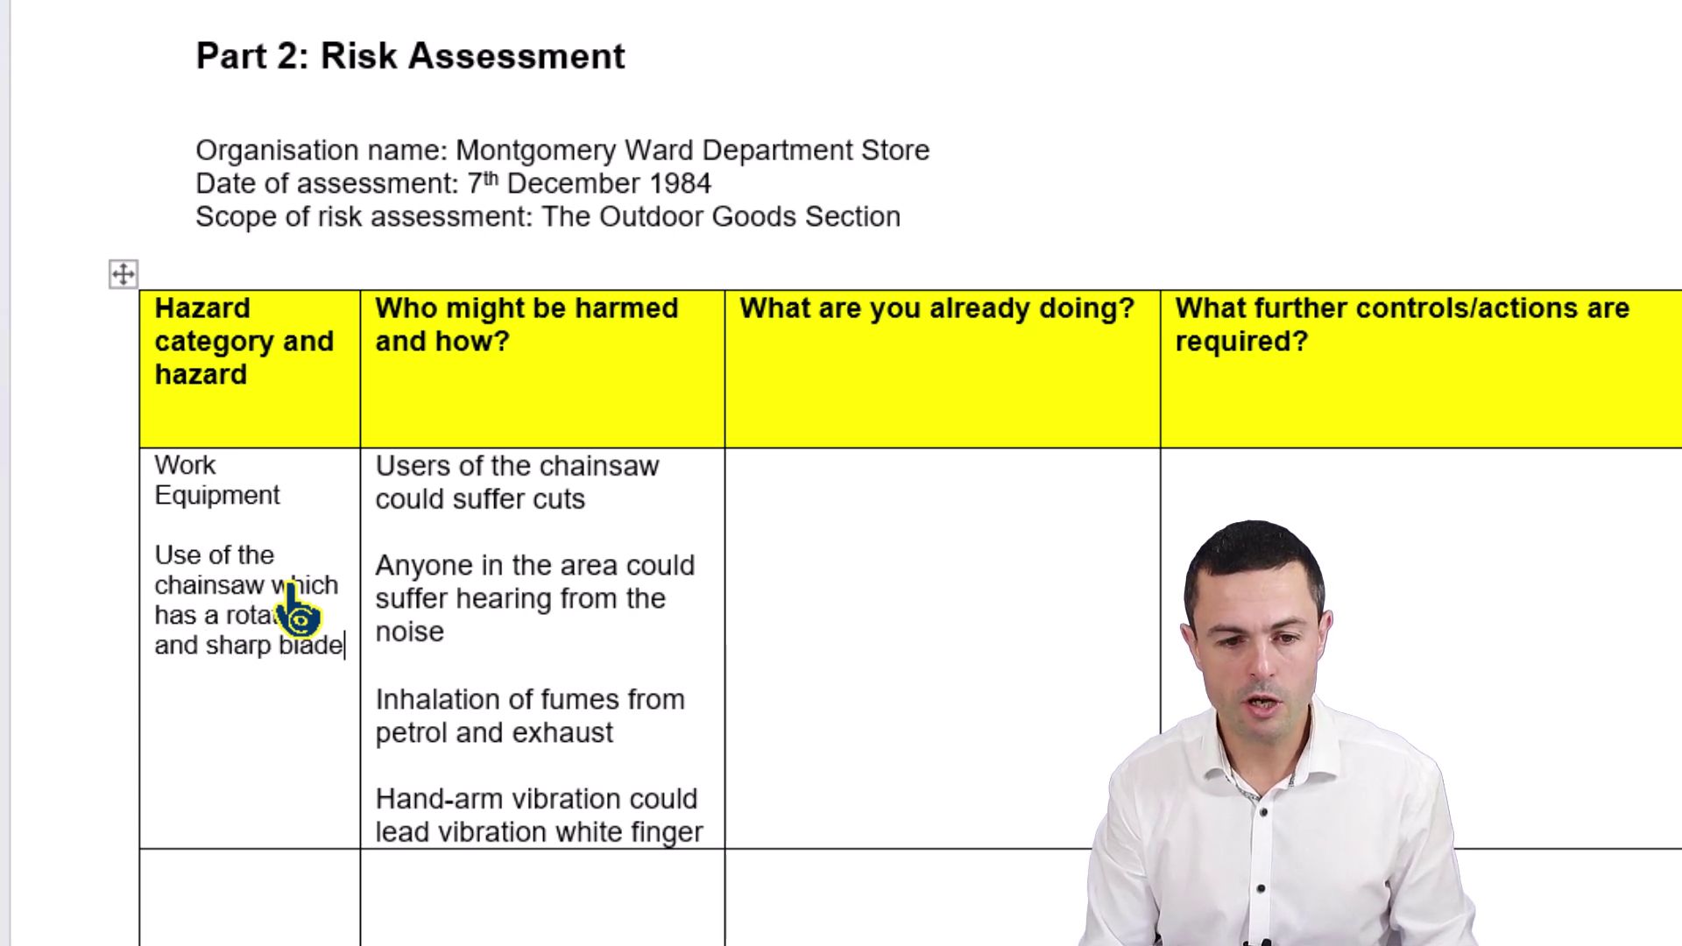
left_click(215, 908)
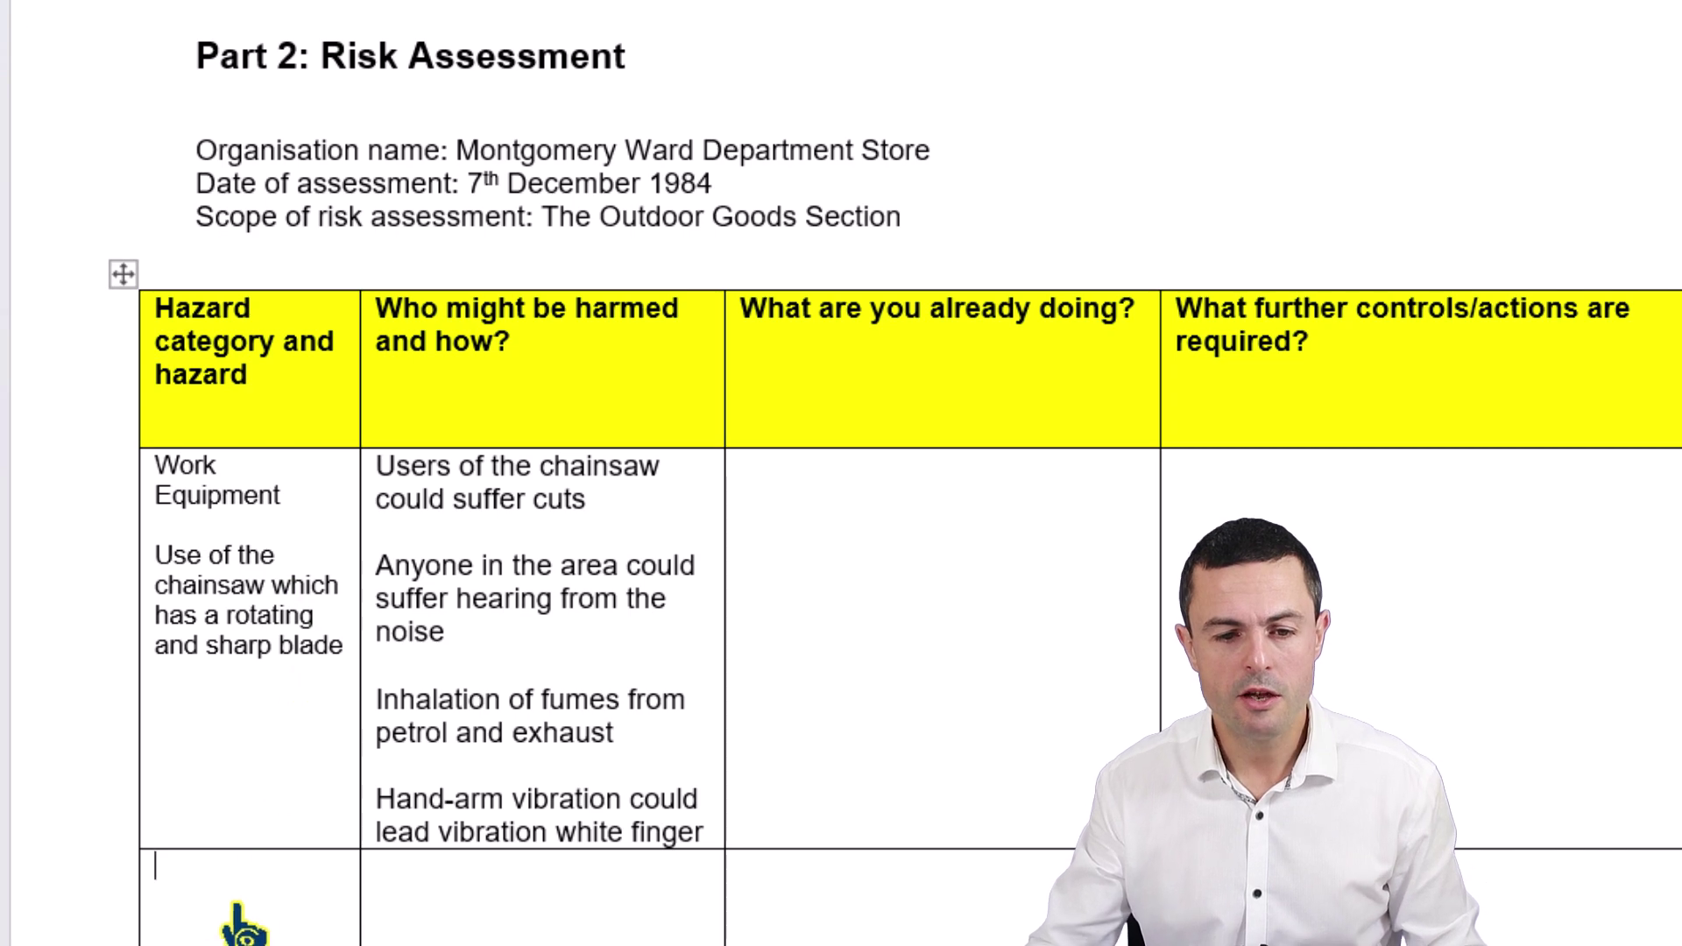
type("Noise")
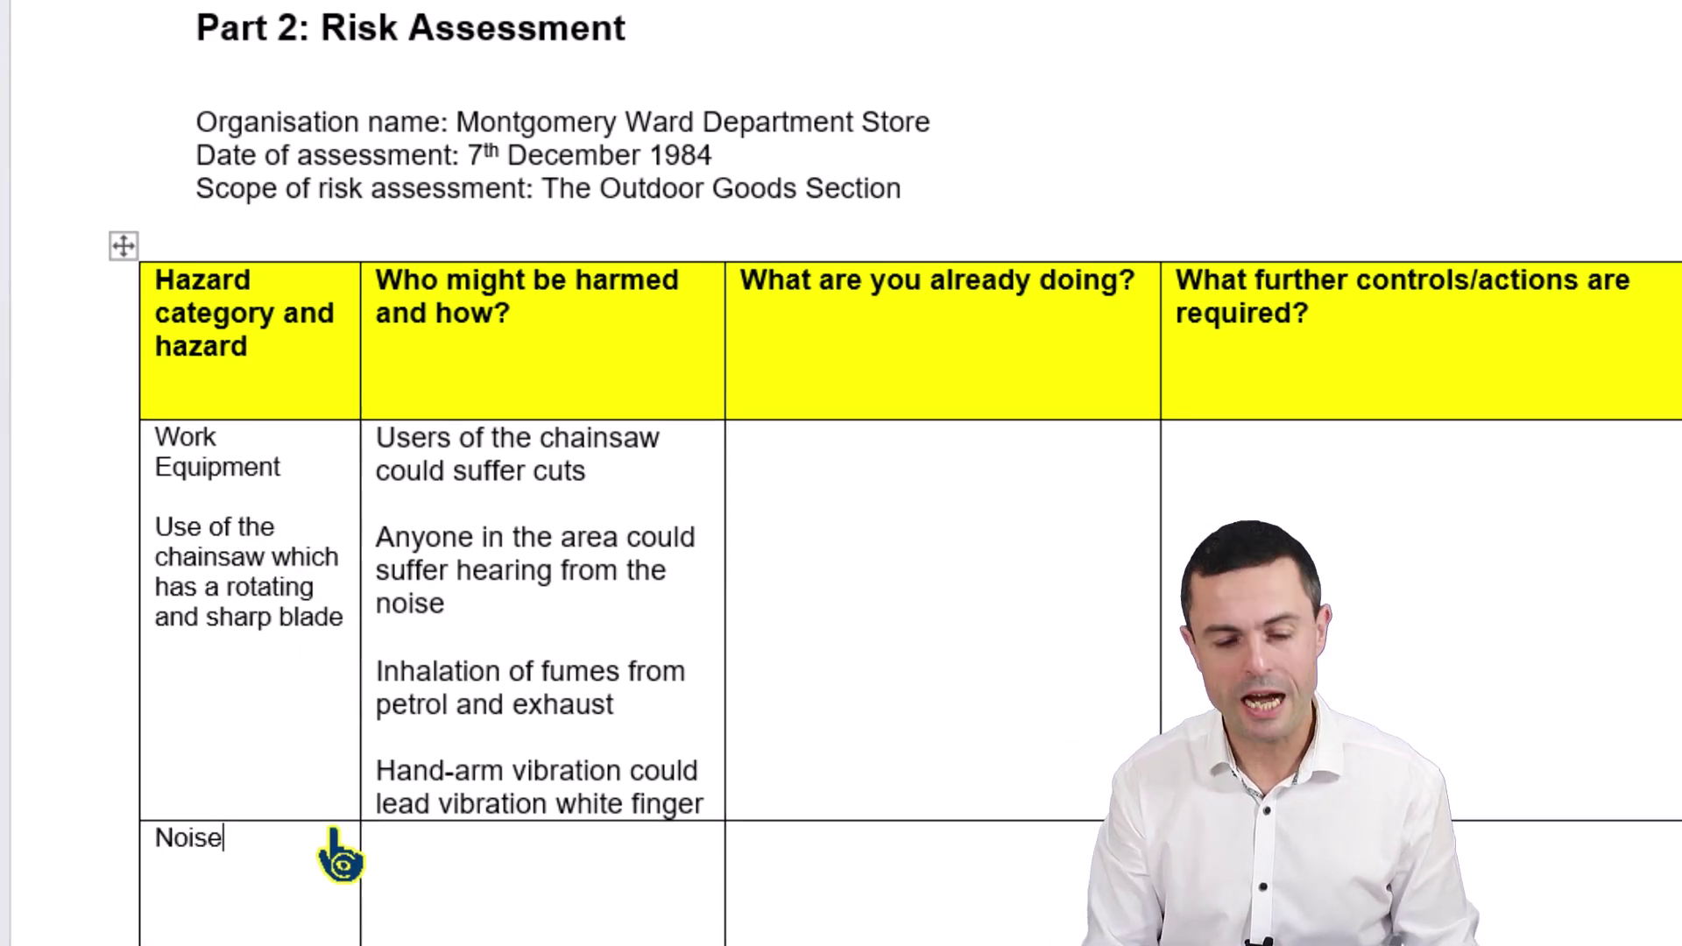
key("Return")
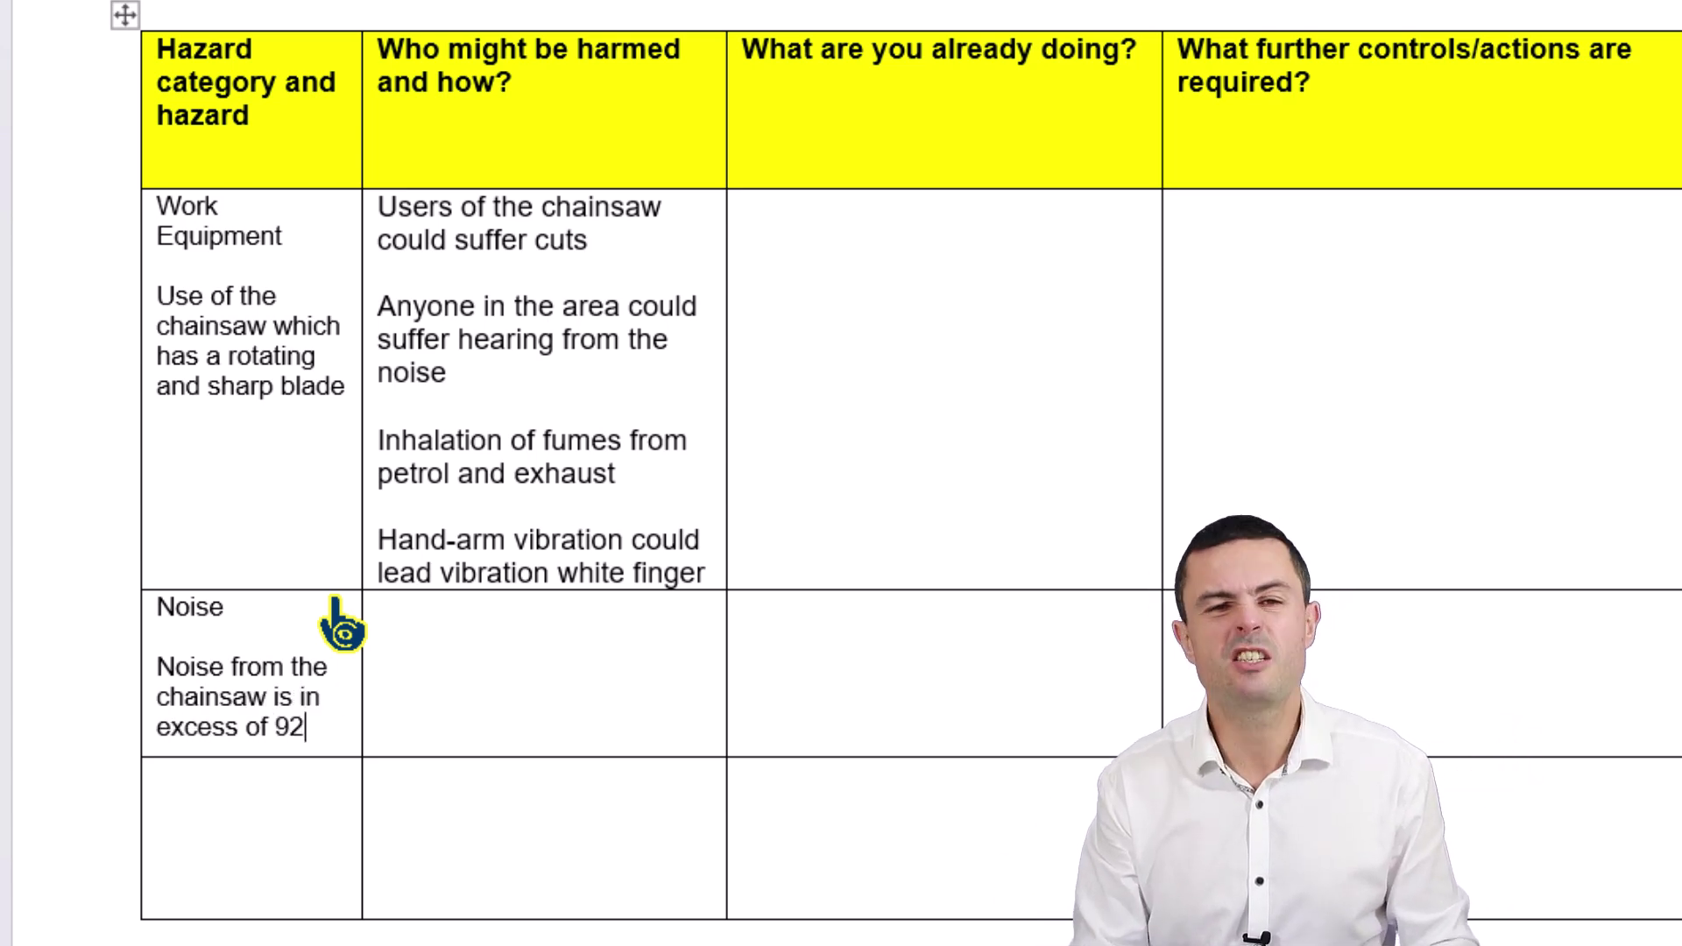
type("B")
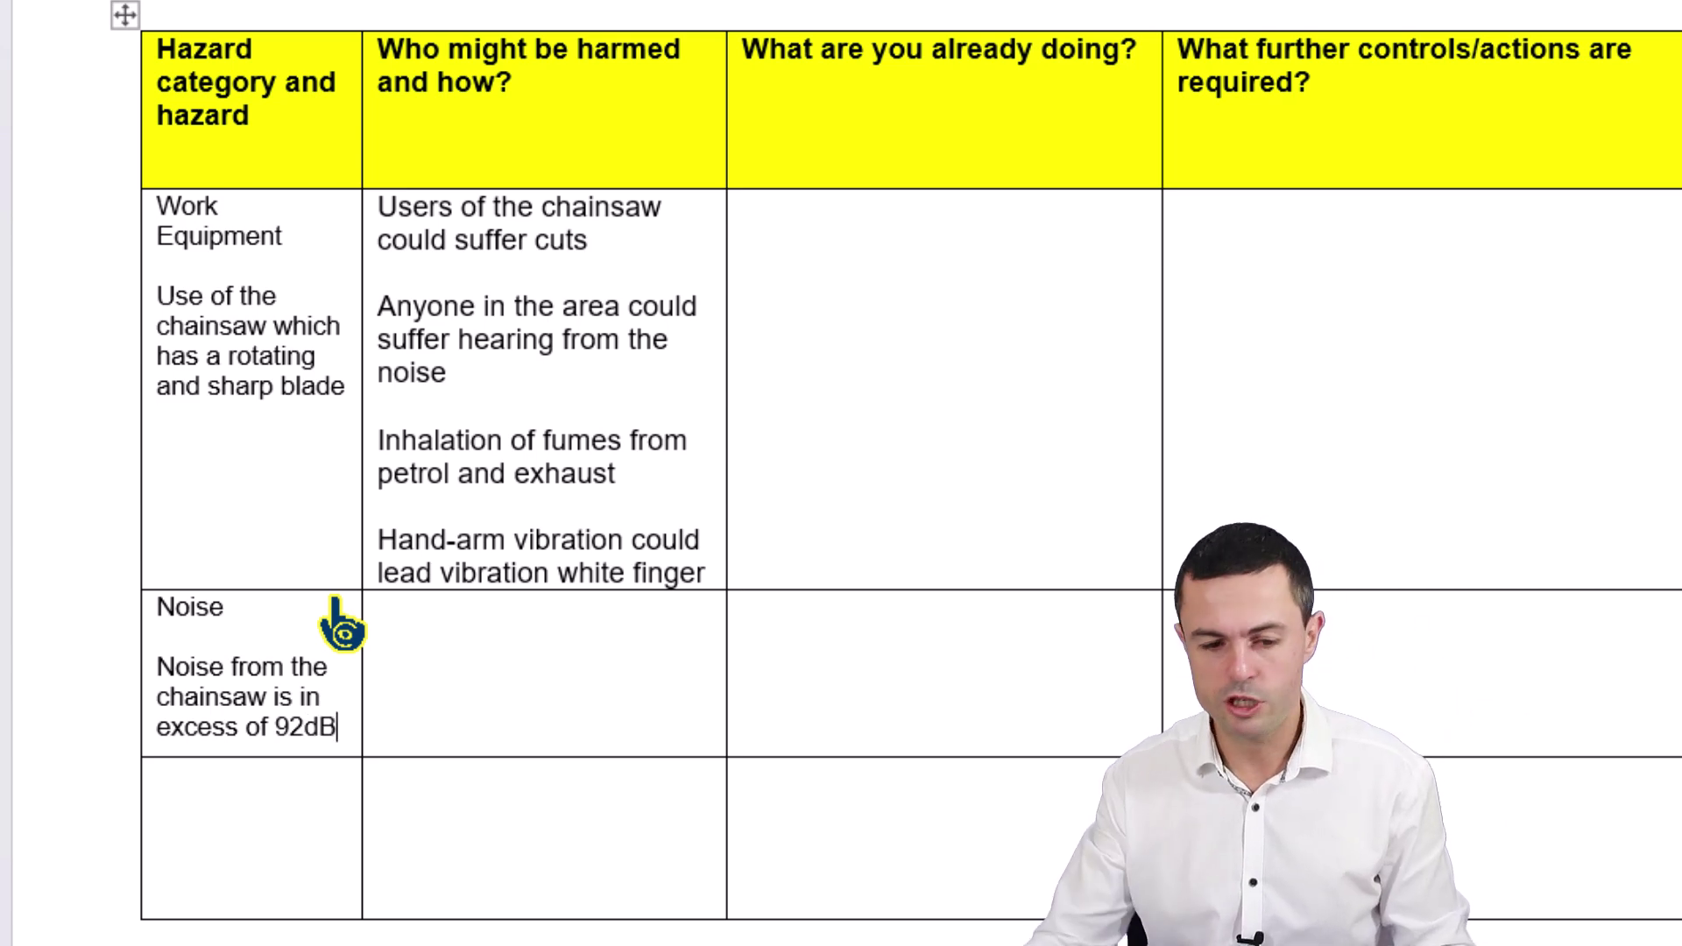
left_click(233, 804)
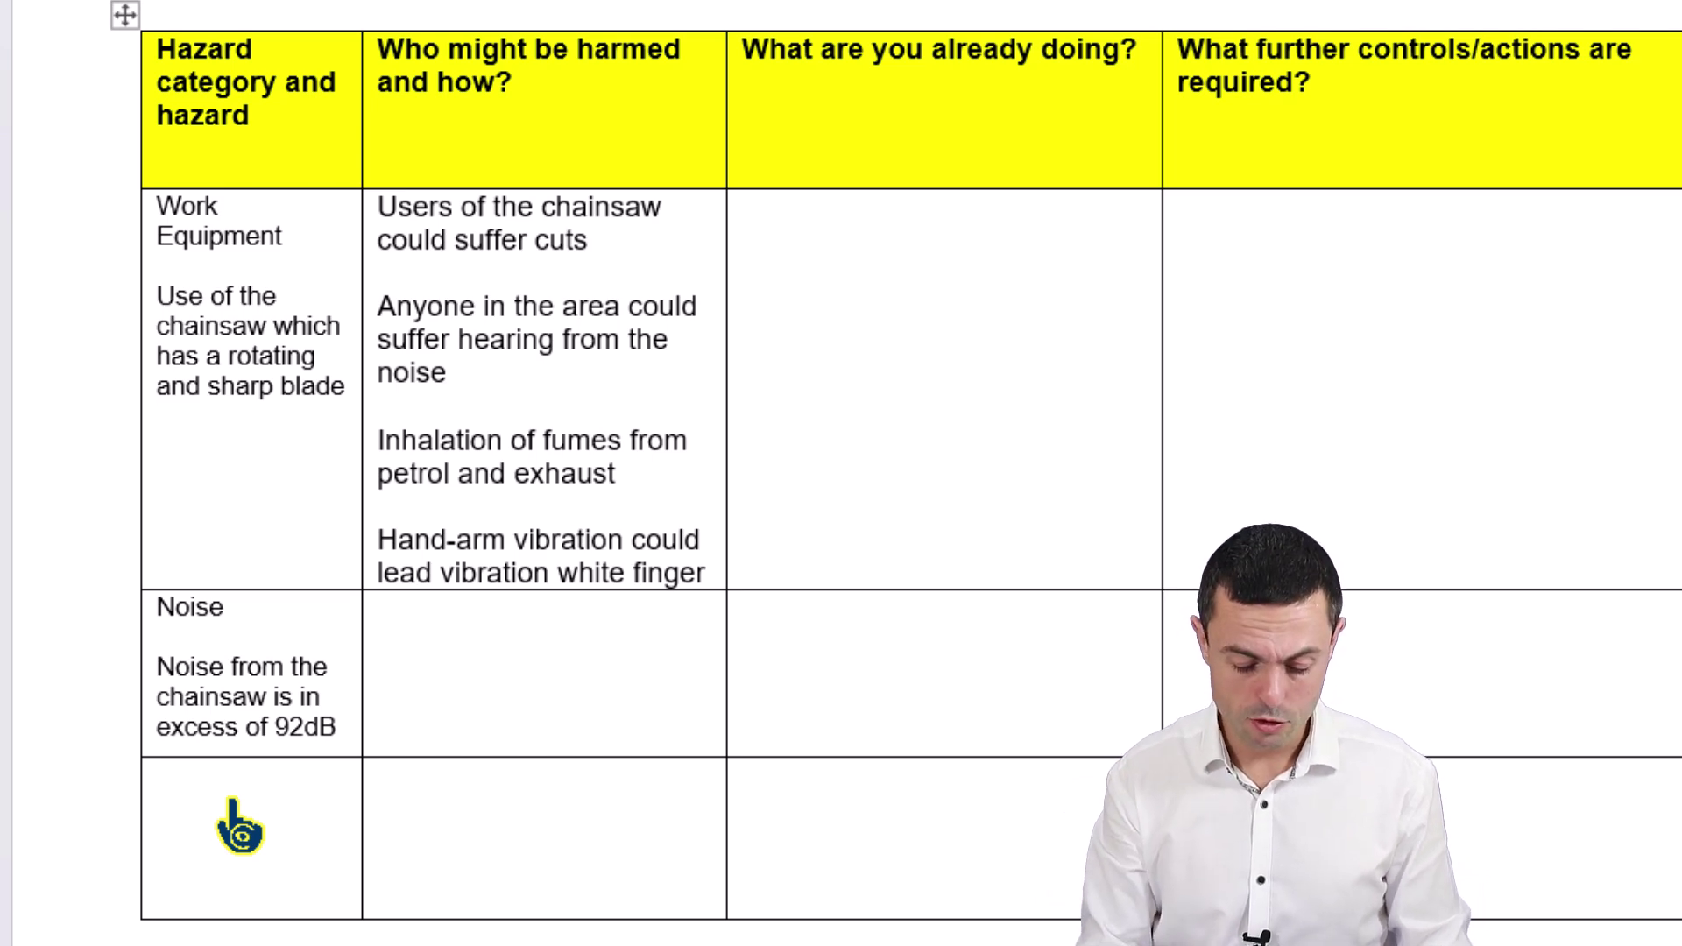
Step: Add a Hazardous Substance row describing exhaust fumes from the petrol powered chainsaw
type("Hazardous Substance")
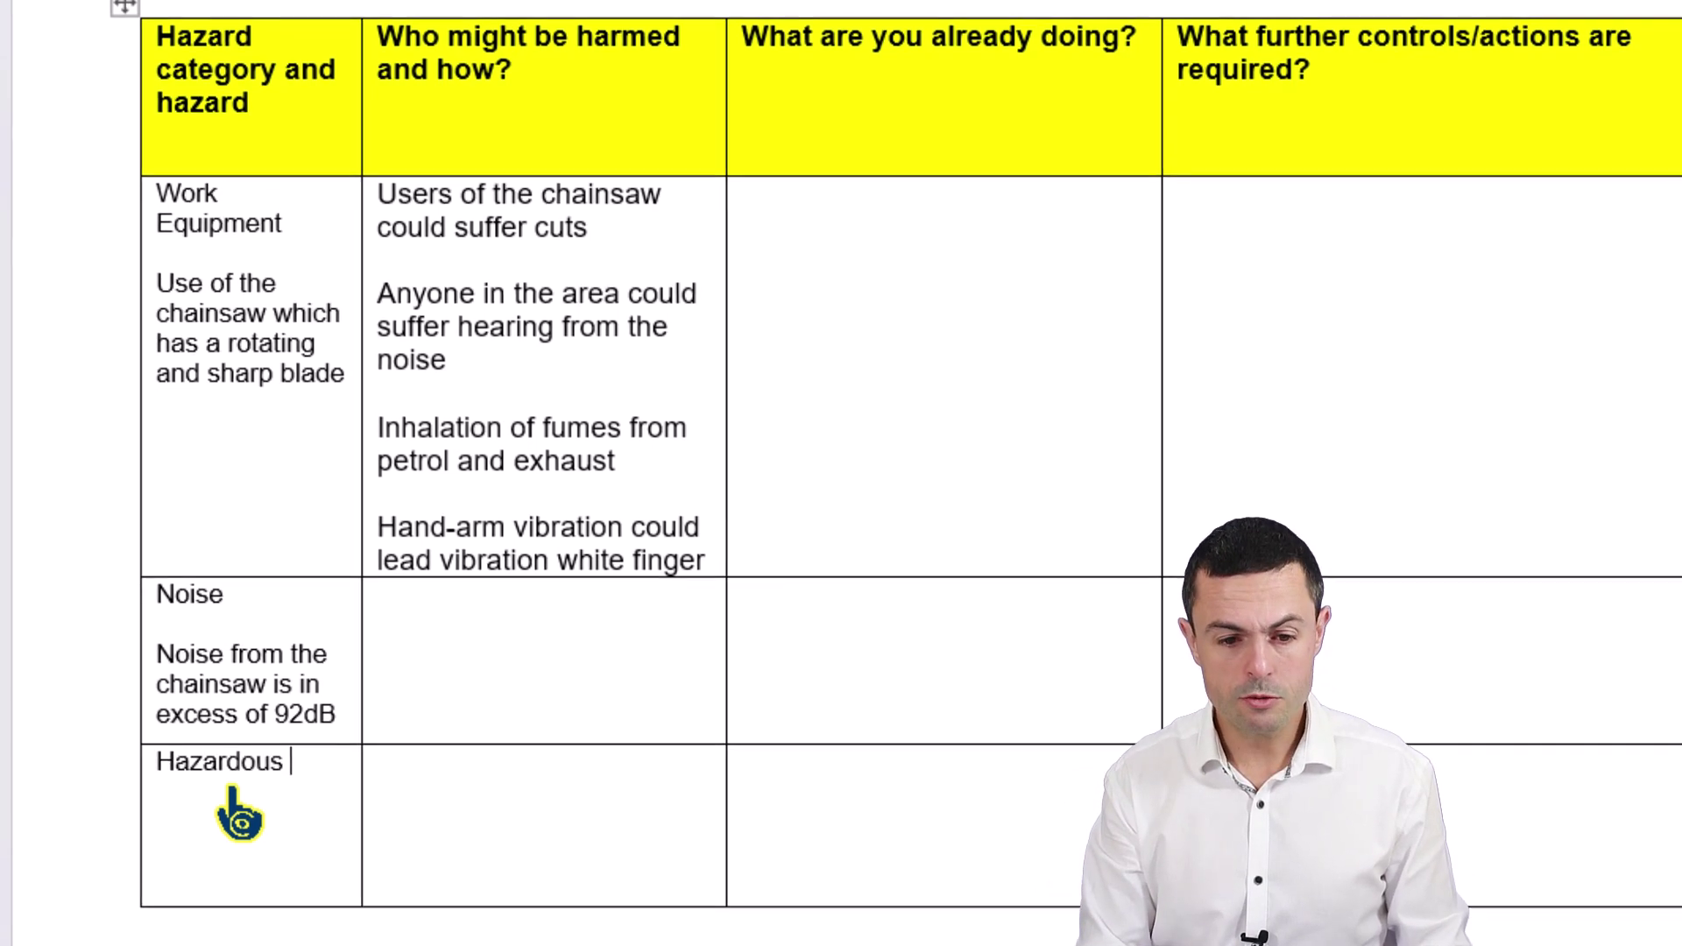
key("Return")
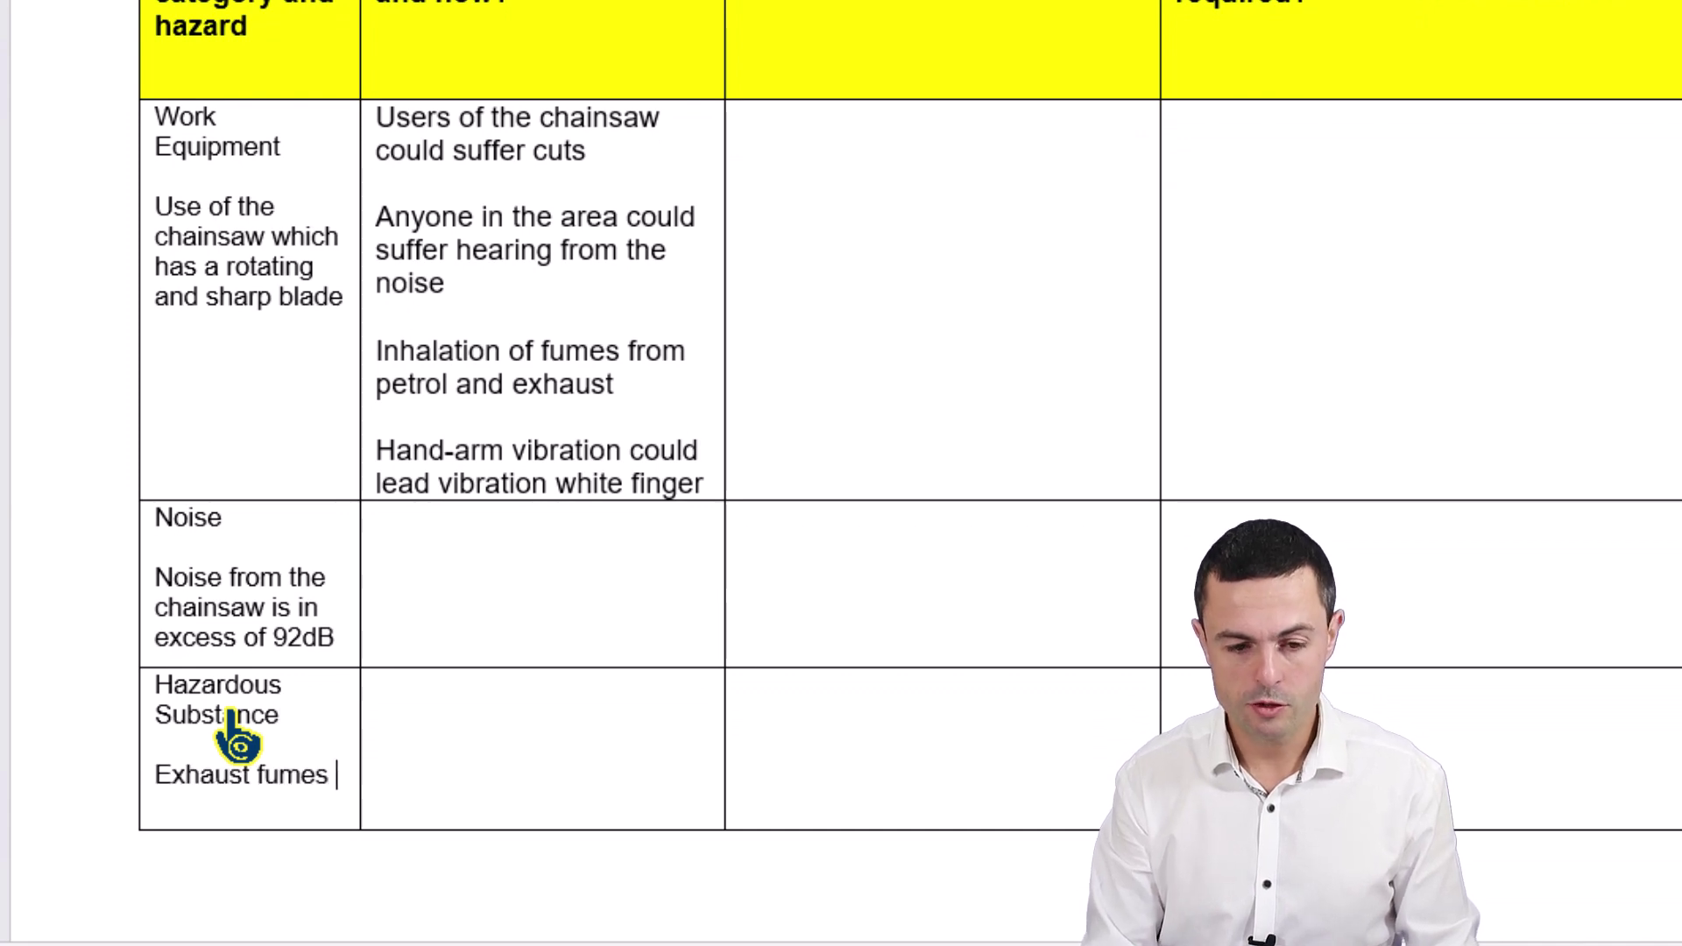
type("etrol powered chainsaw")
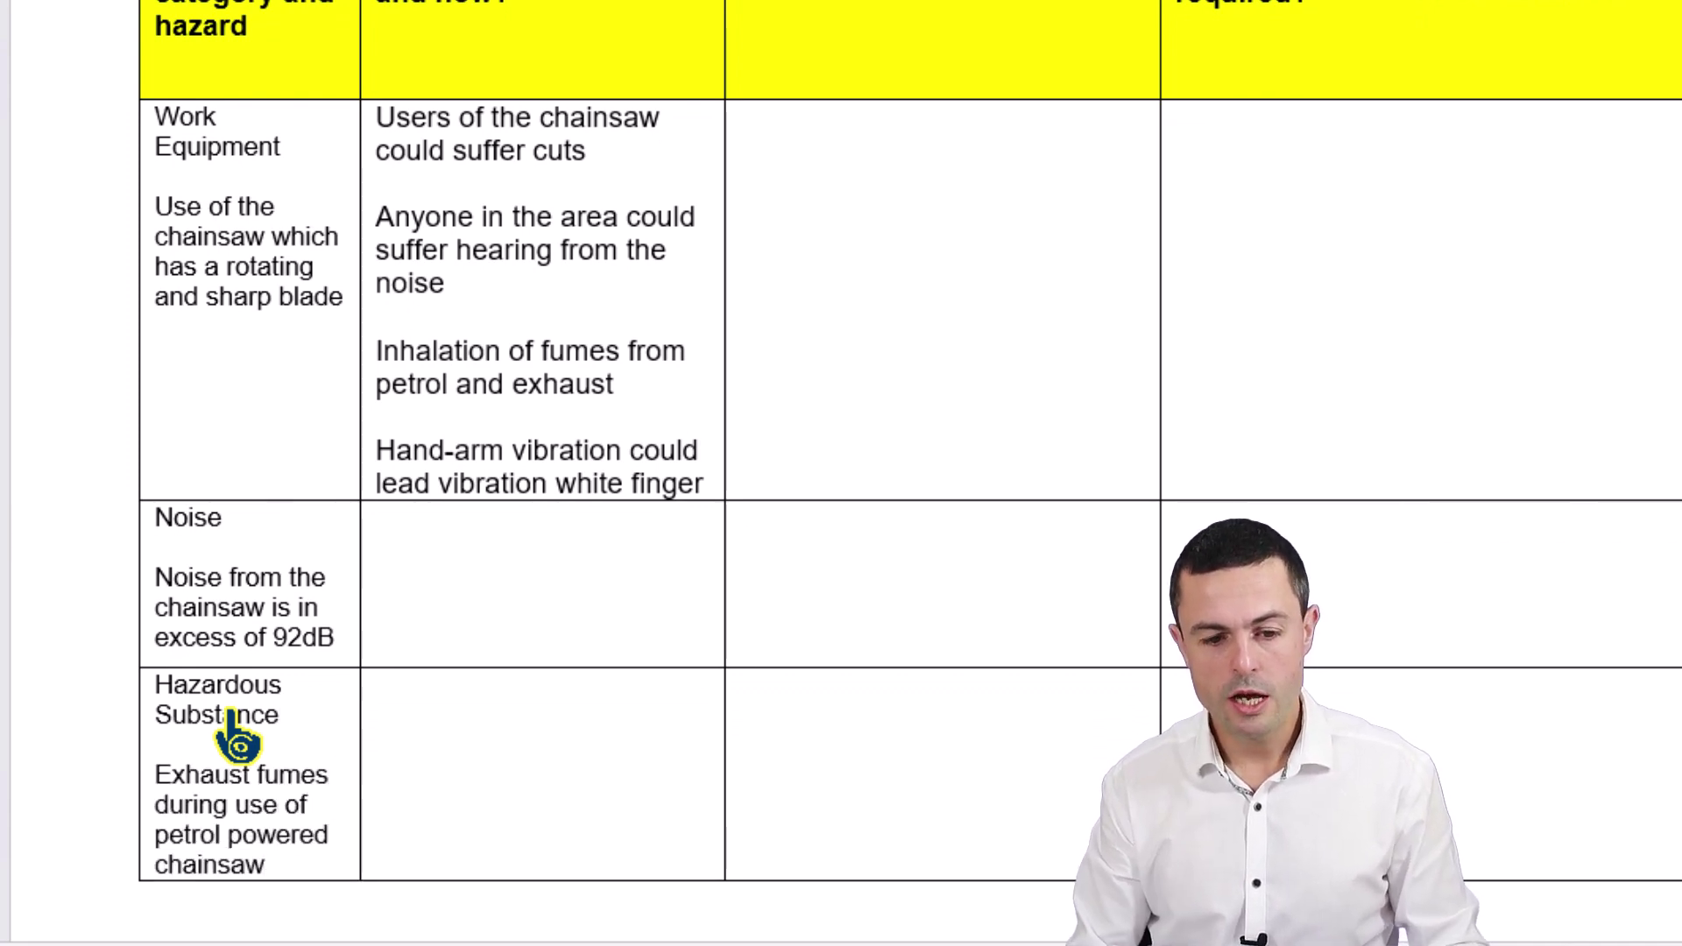
Step: Start page 2's table with a Vibration hazard: exposure to hand-arm vibration during chainsaw use
scroll(229, 771, "up", 1)
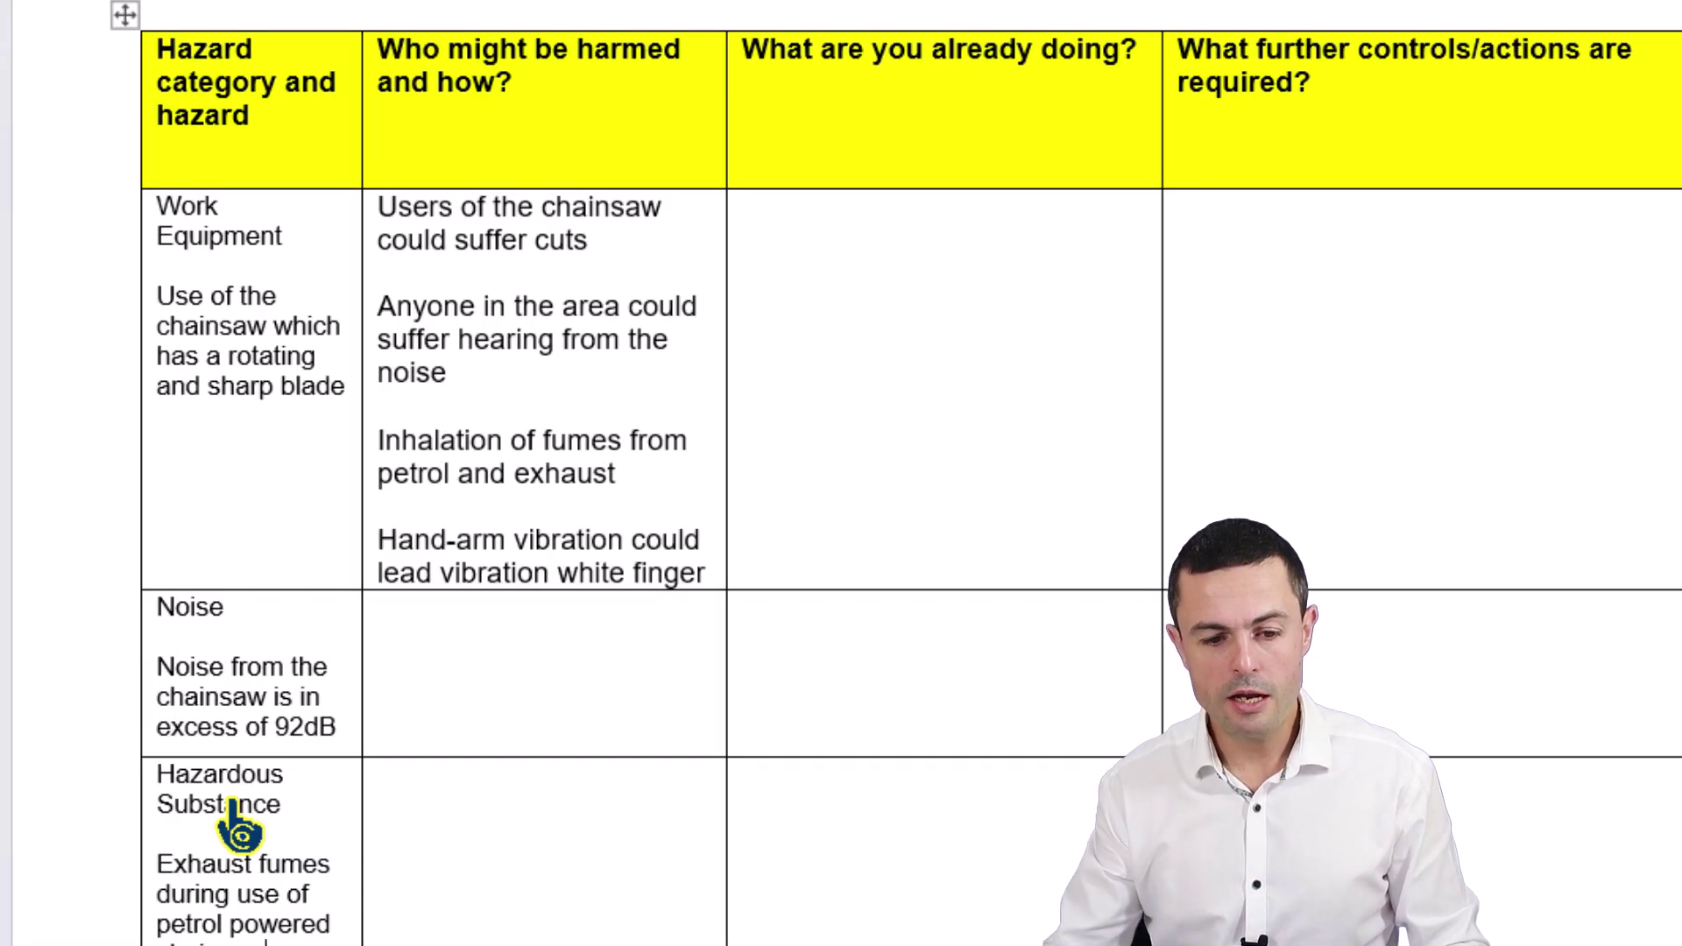
scroll(470, 645, "down", 10)
left_click(255, 596)
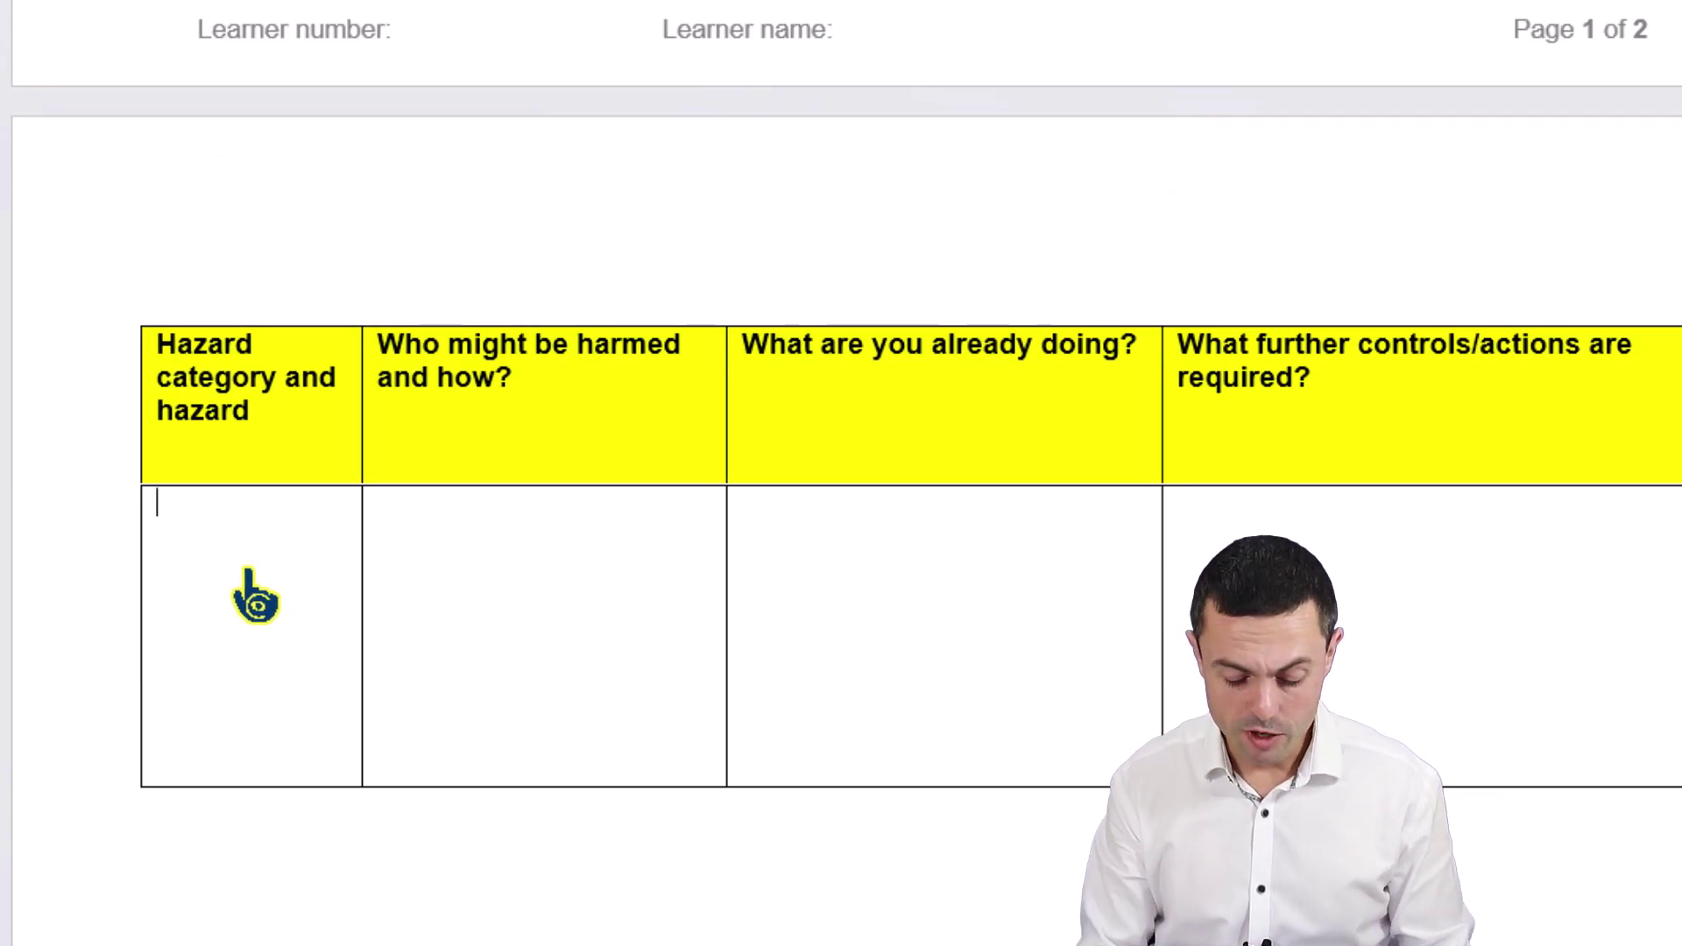
type("Vibration  ")
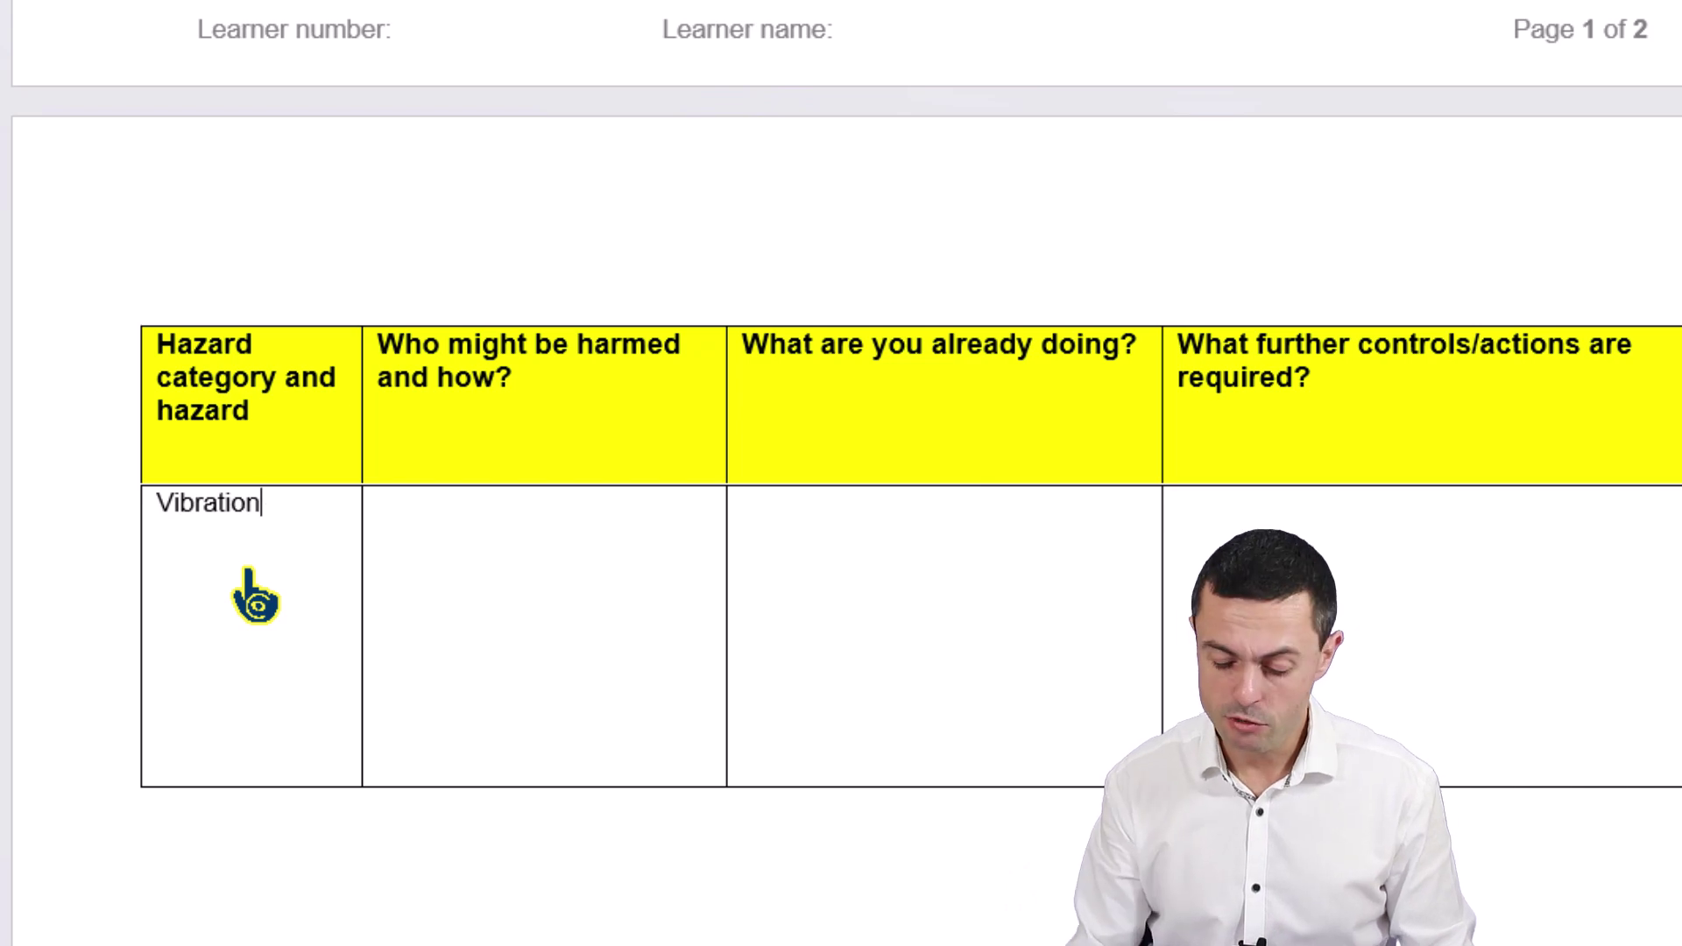
type("Exposure to hand-arm v")
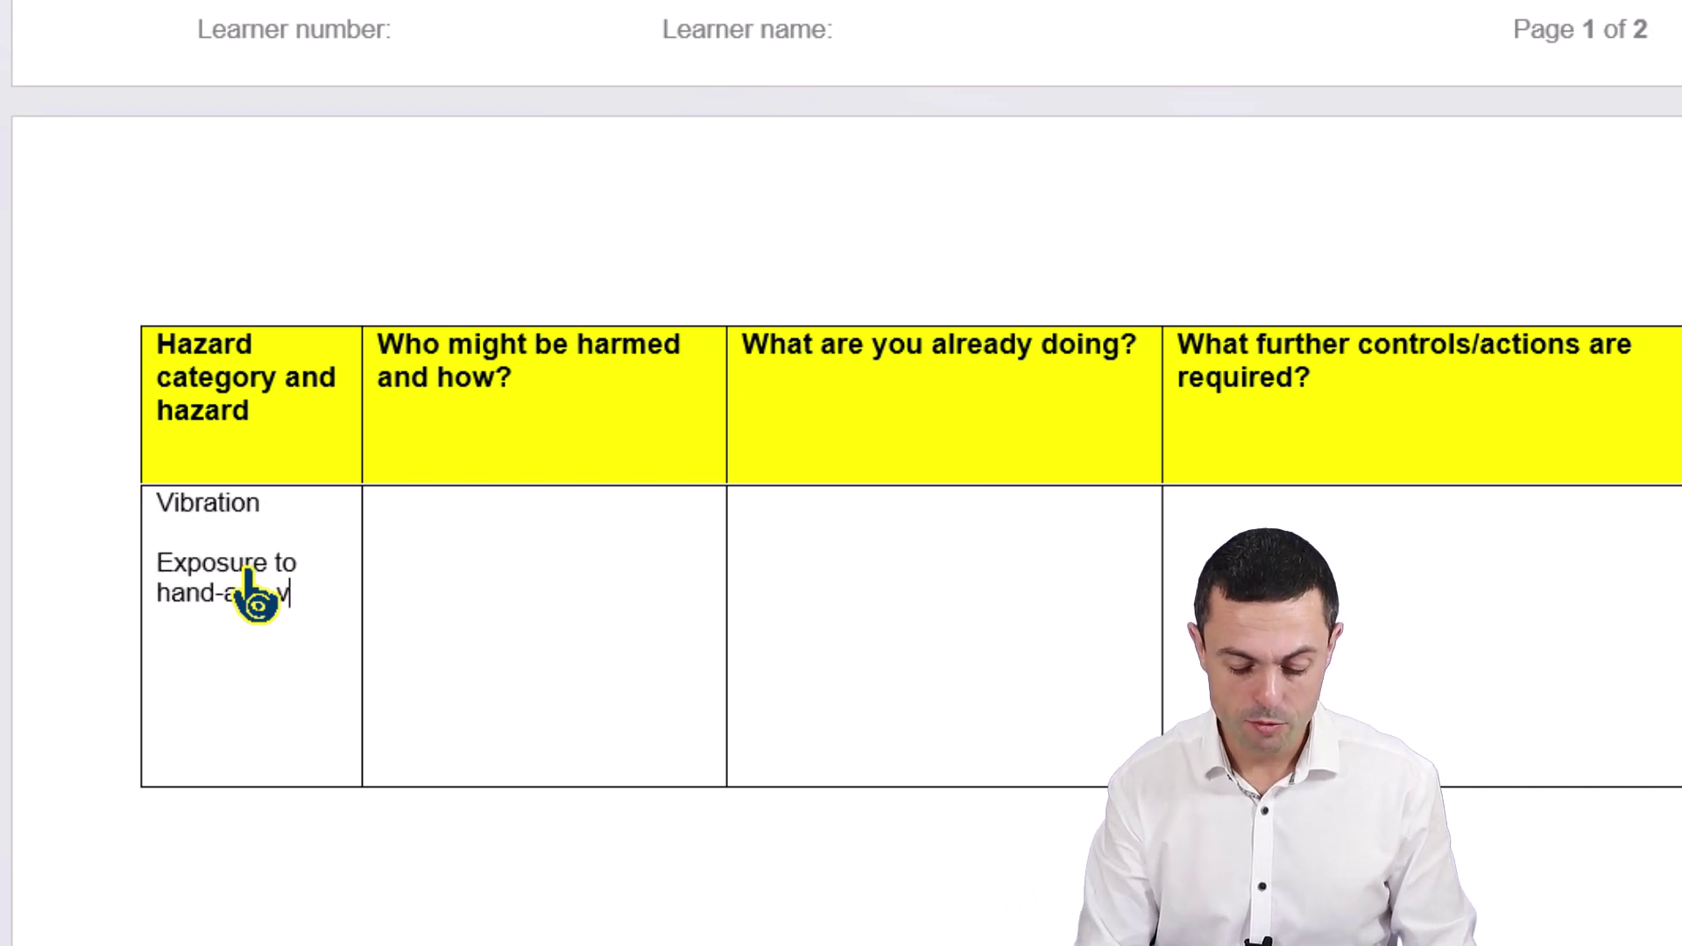
type("ibration during use of the chain")
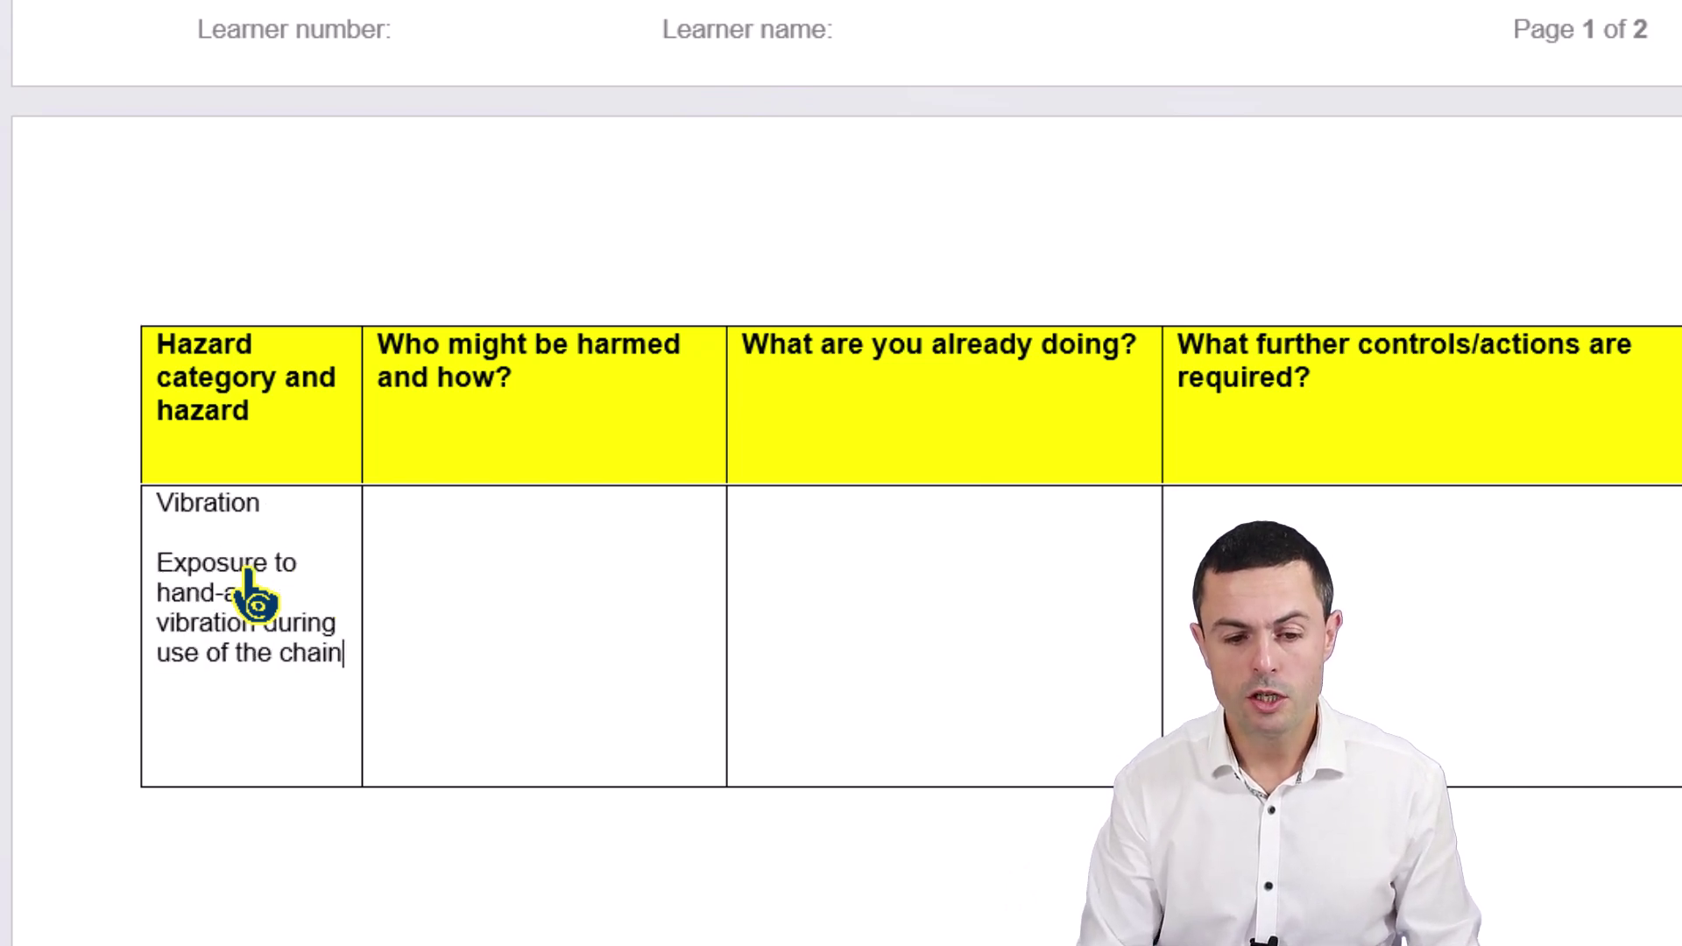
type("saw")
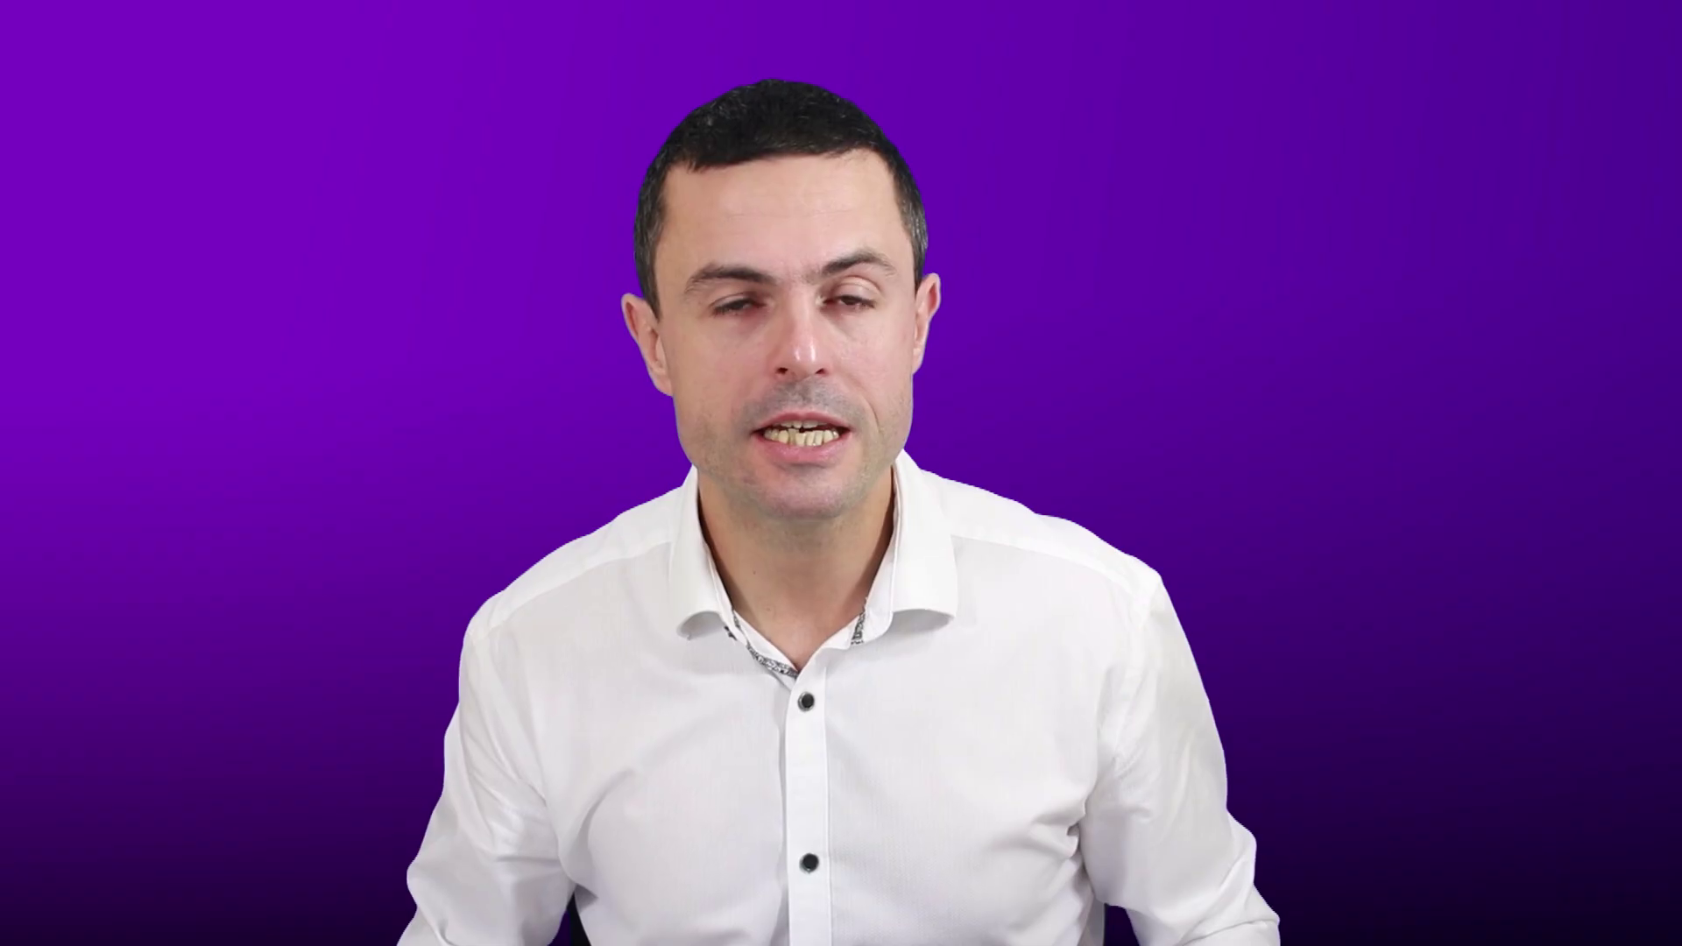